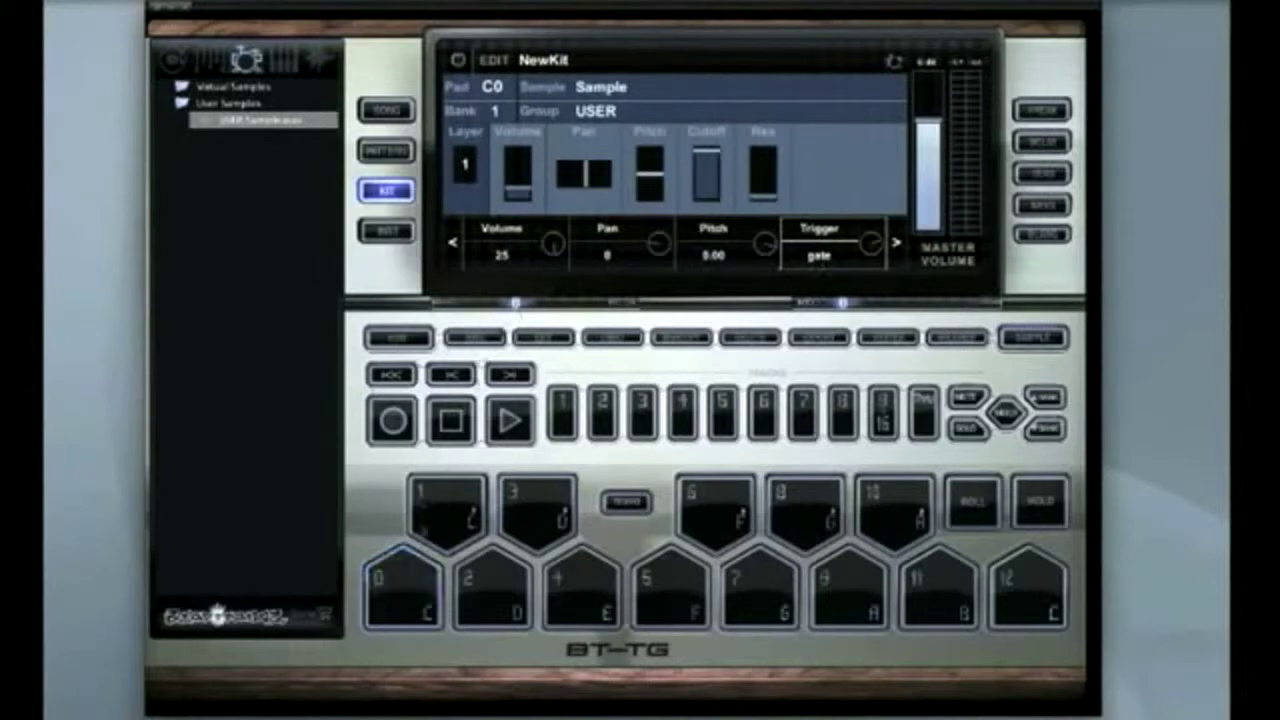
Play the sample on pad C0 and set its volume to 56 and its pitch to 3.00.
left_click(402, 585)
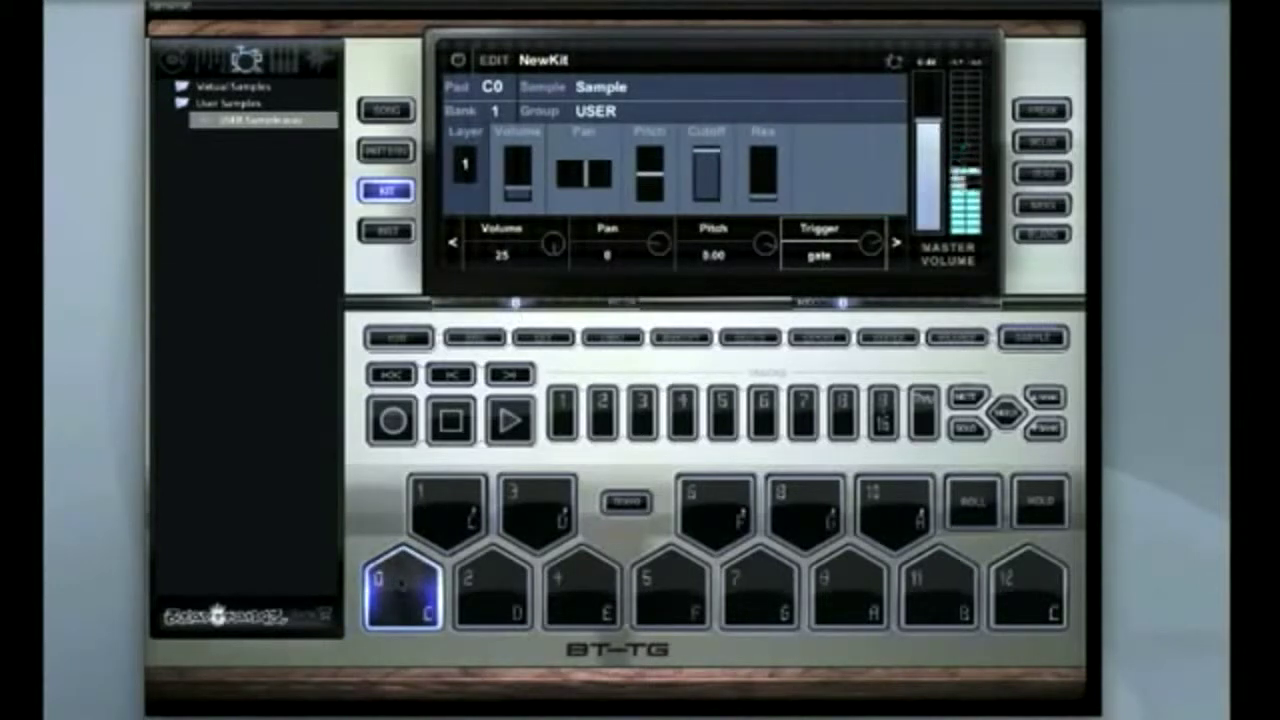
left_click(404, 585)
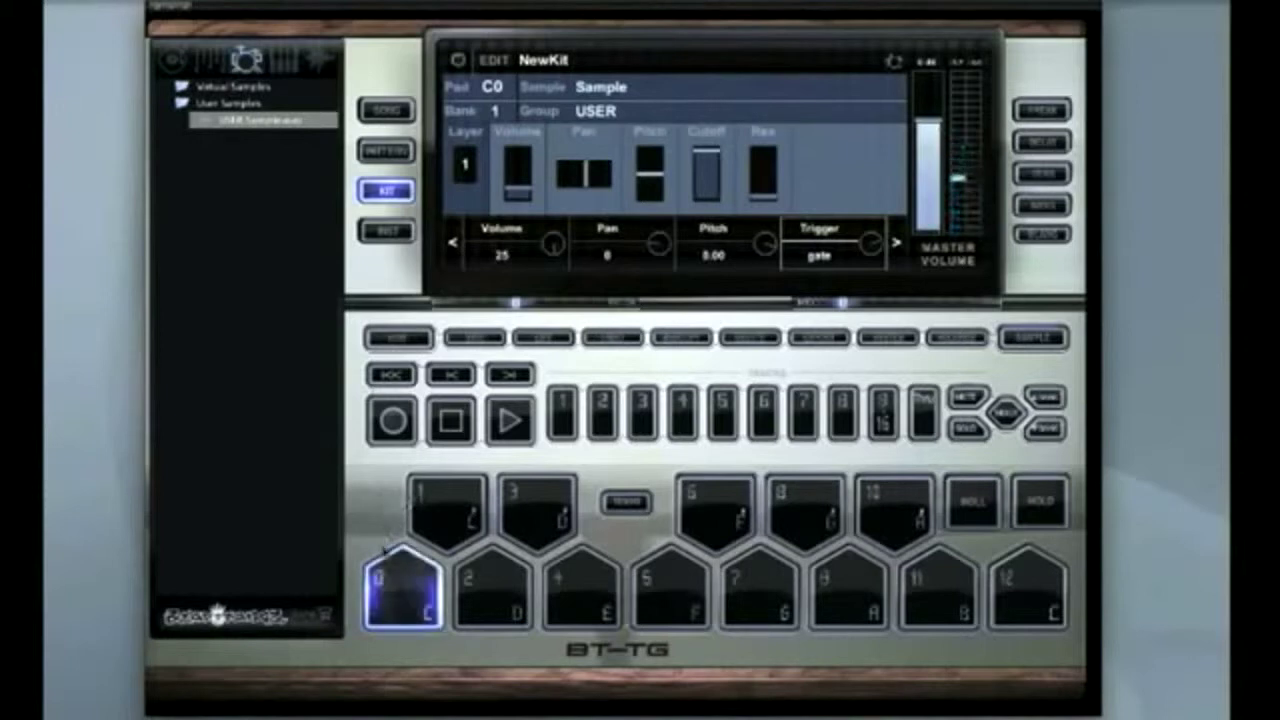
left_click_drag(552, 250, 549, 222)
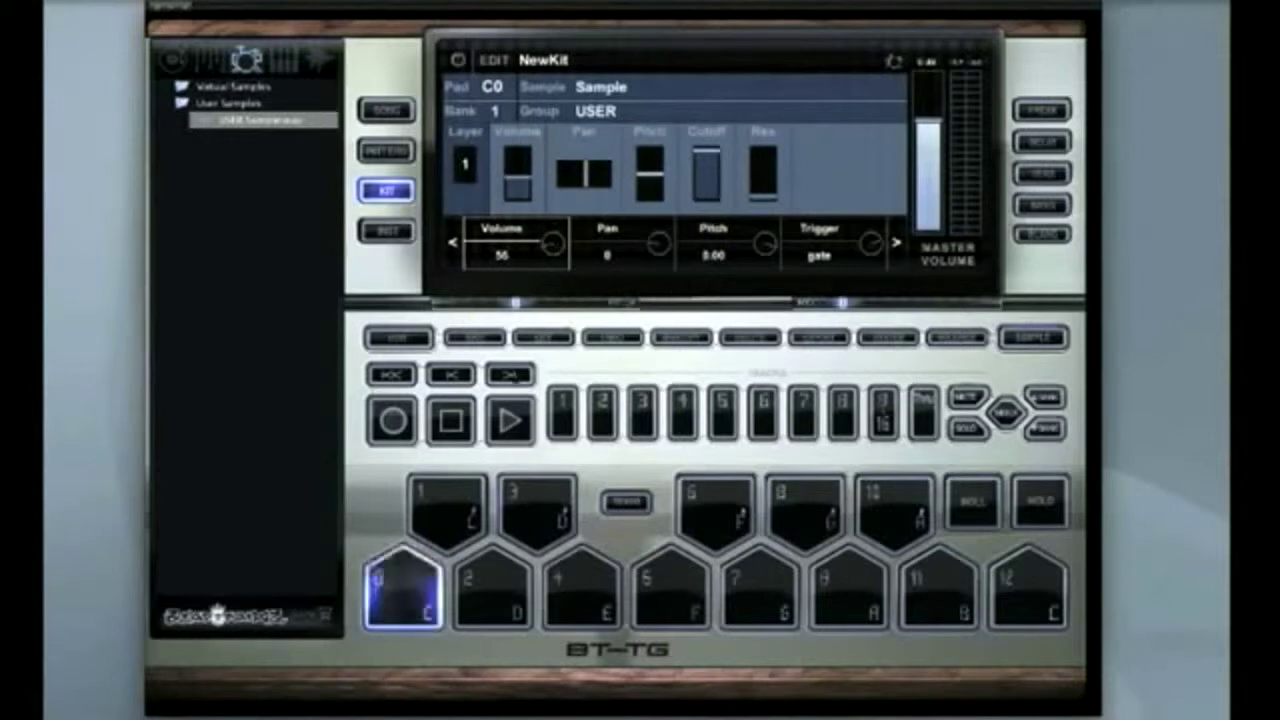
left_click_drag(765, 254, 766, 252)
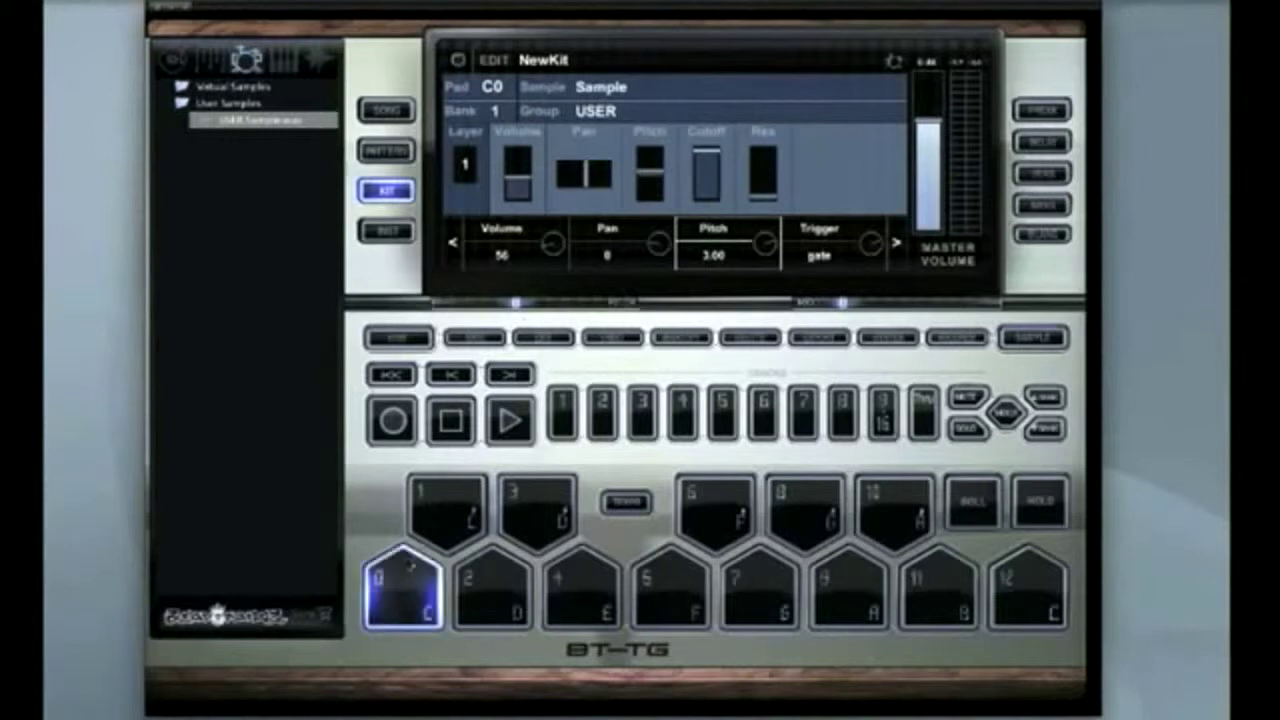
Play pad C0 repeatedly to hear the sample with the adjusted volume and pitch.
left_click(404, 583)
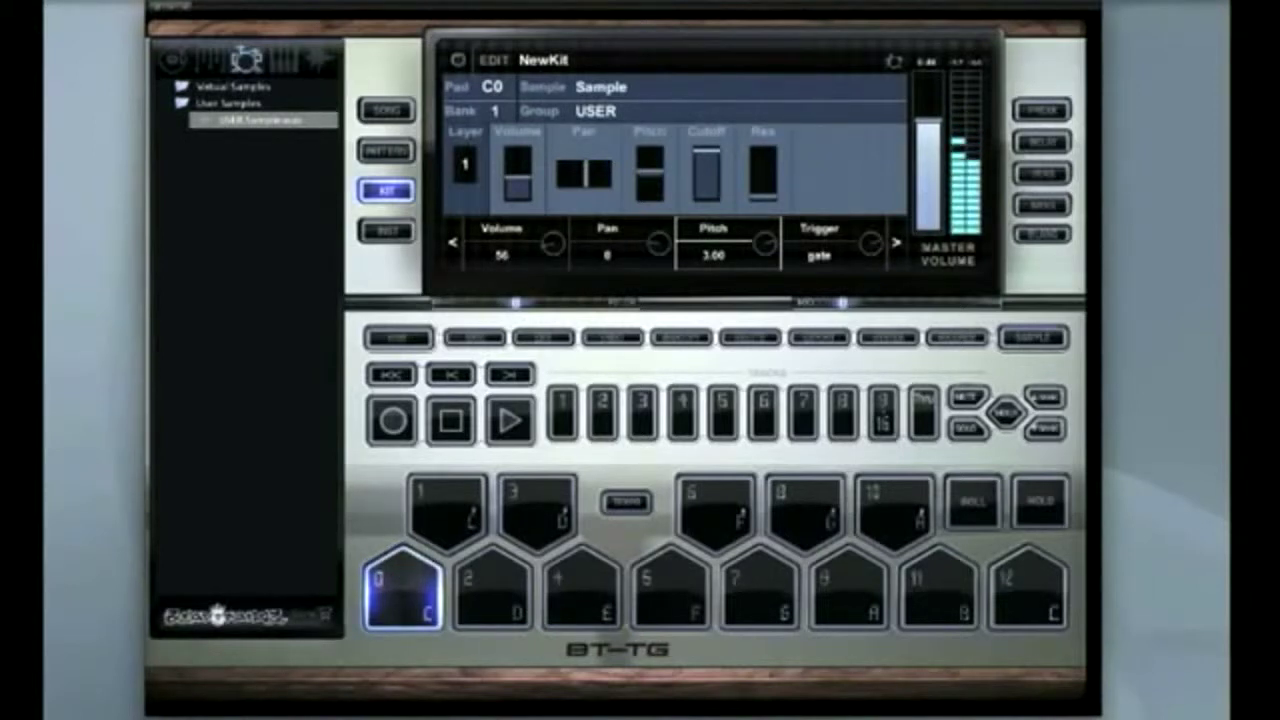
left_click(403, 583)
left_click(403, 583)
left_click(403, 583)
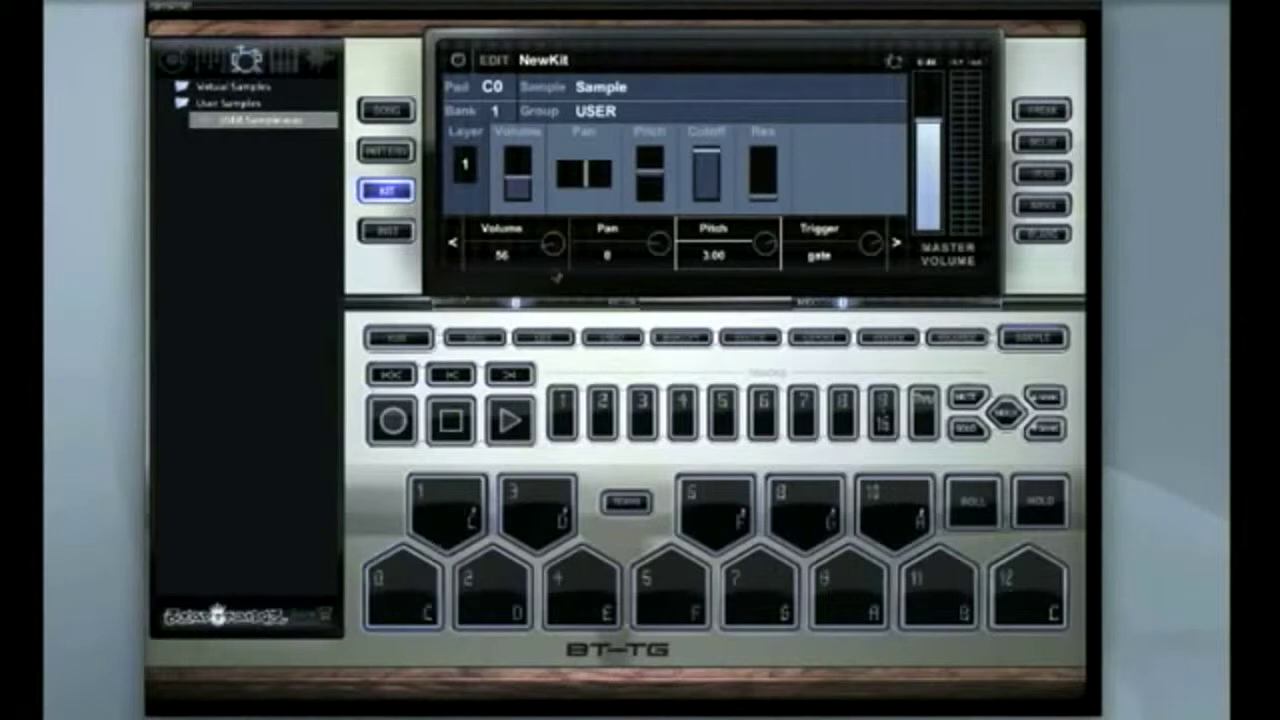
left_click(413, 567)
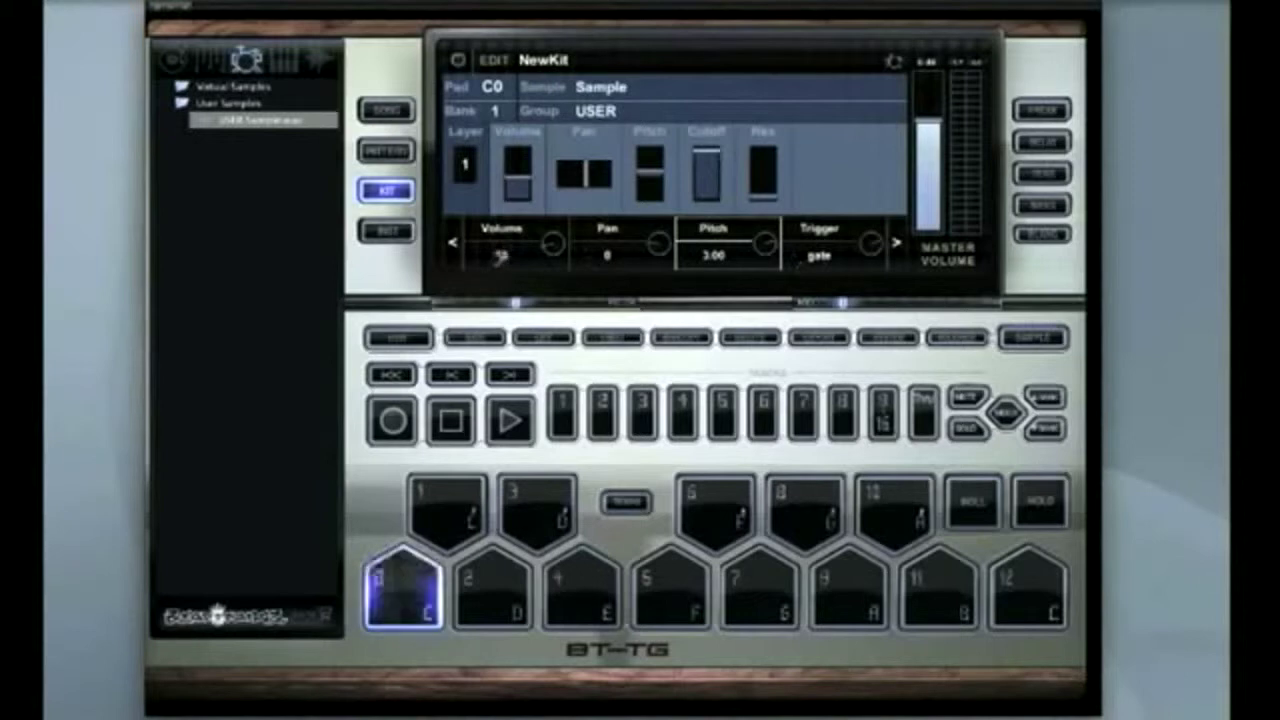
Autochop the C0 sample with a lower sensitivity and complete the slice assignment from Bank 0 to Bank 1.
left_click_drag(498, 257, 457, 253)
left_click(455, 248)
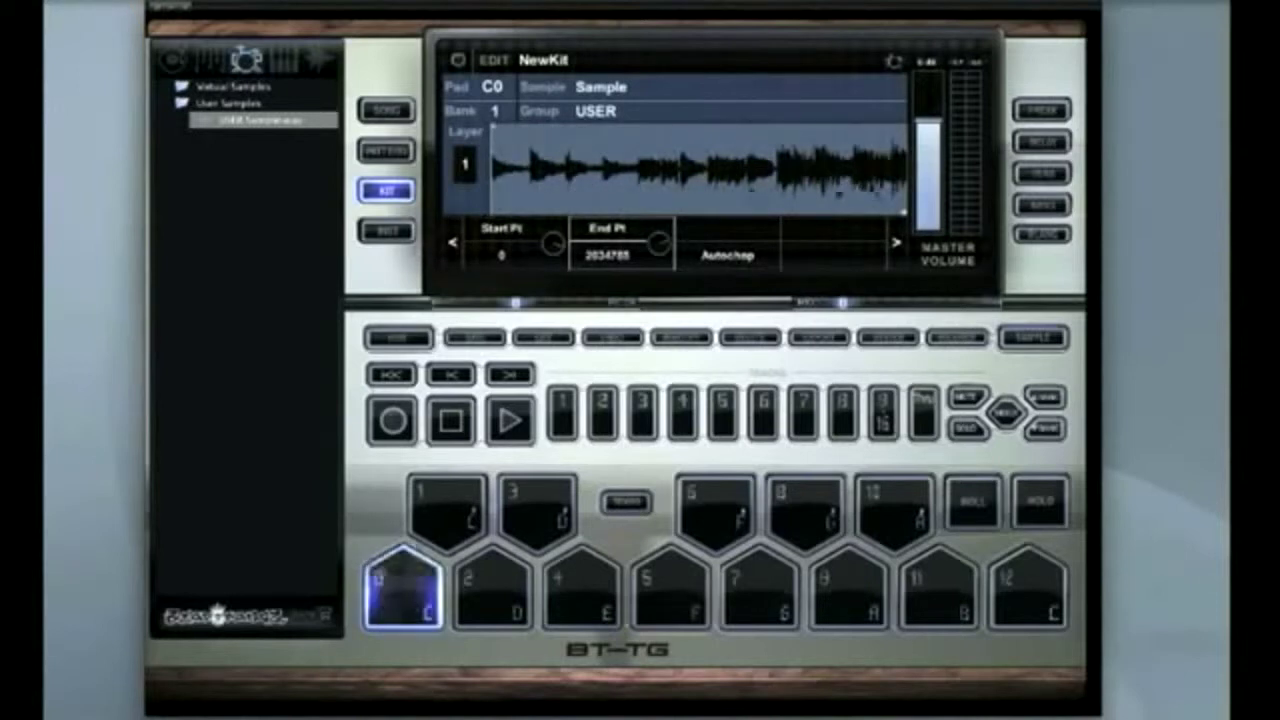
left_click(730, 256)
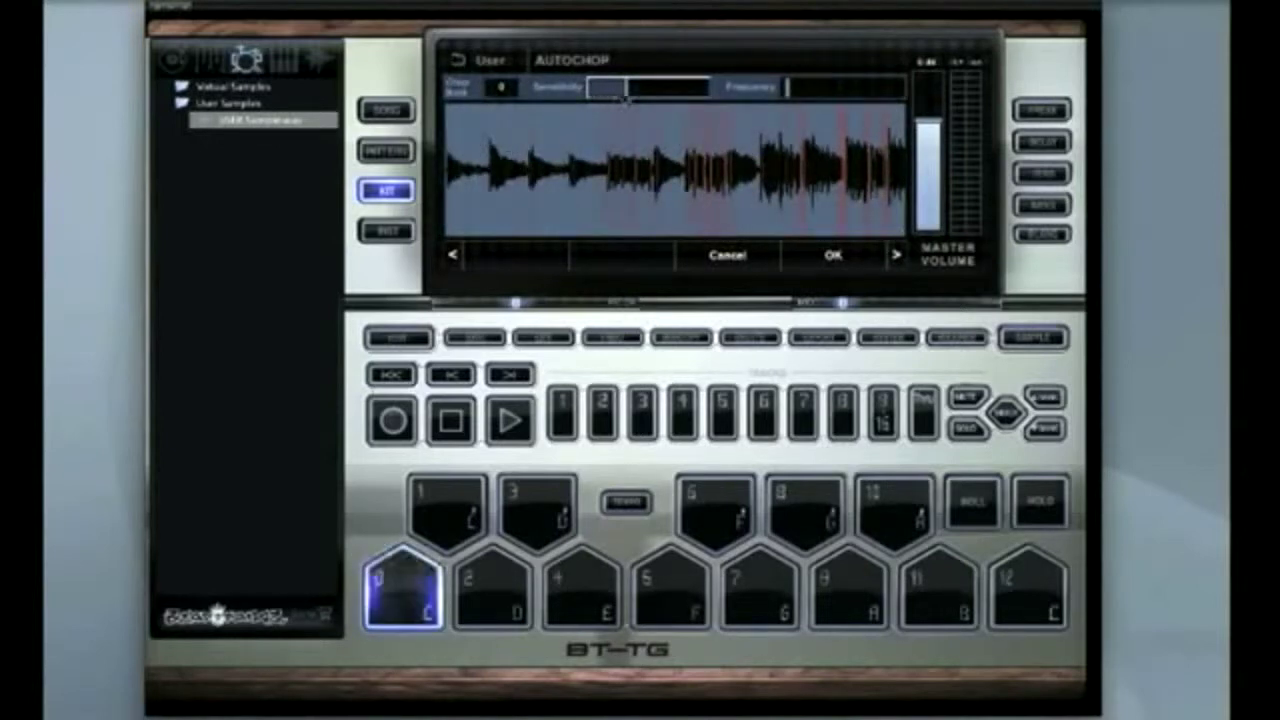
left_click_drag(628, 100, 606, 96)
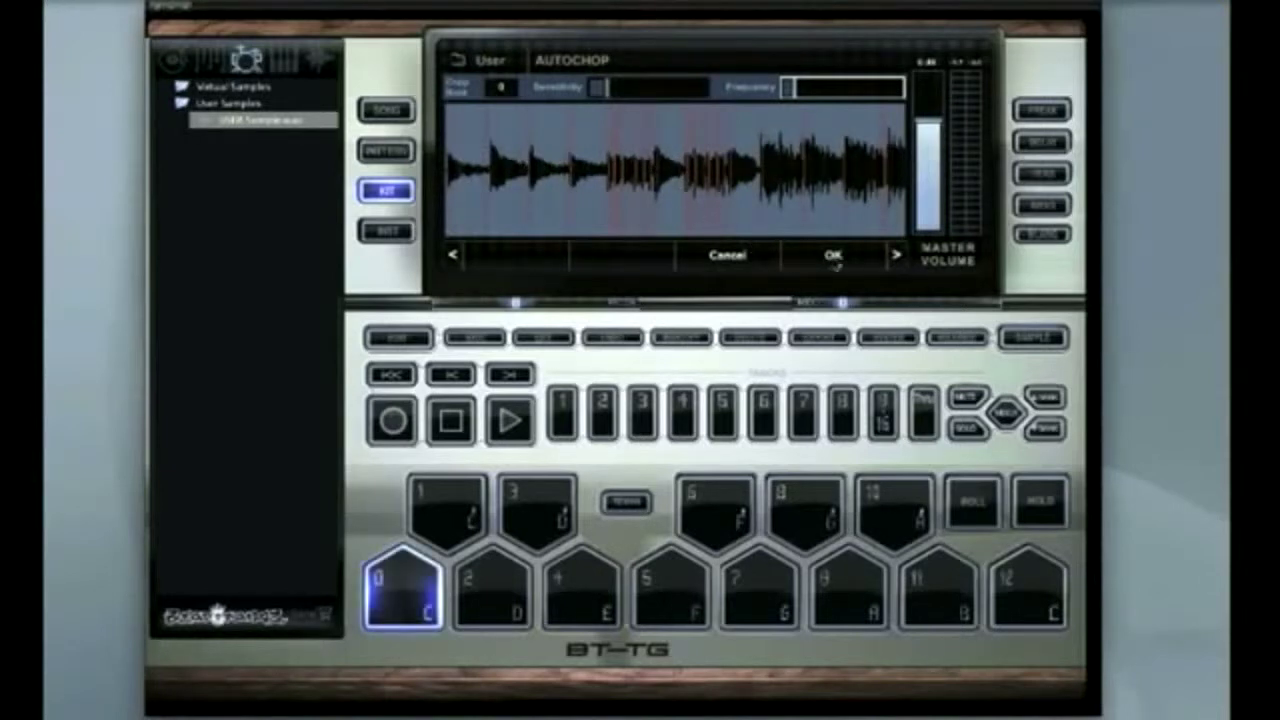
left_click(833, 256)
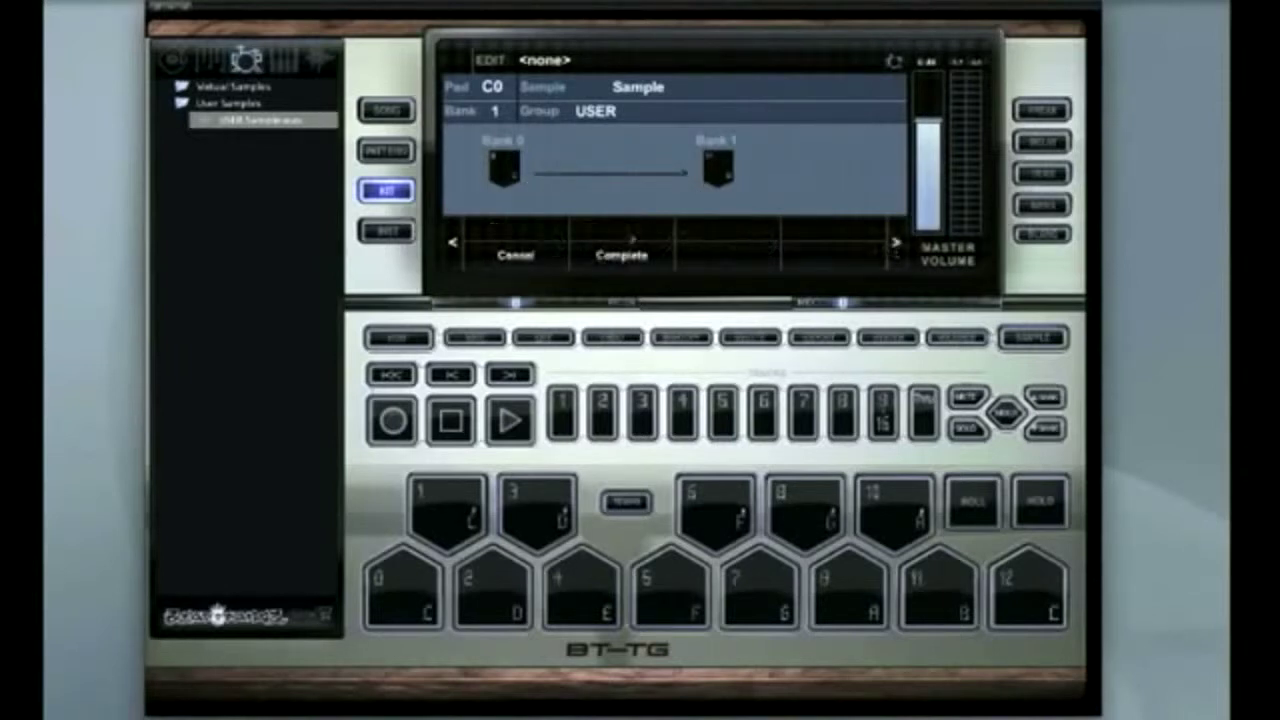
left_click(620, 256)
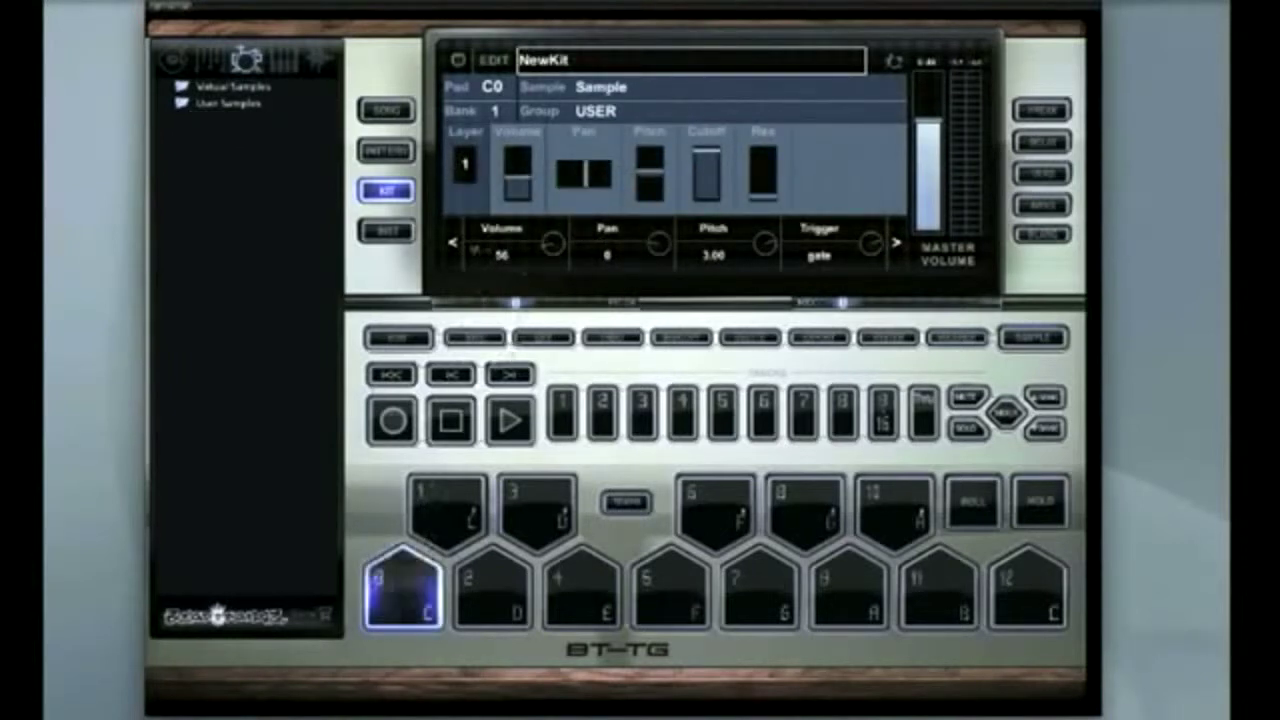
Audition the chopped slices on the pads from C0 to F#0, repeating the F#0 slice.
left_click(446, 494)
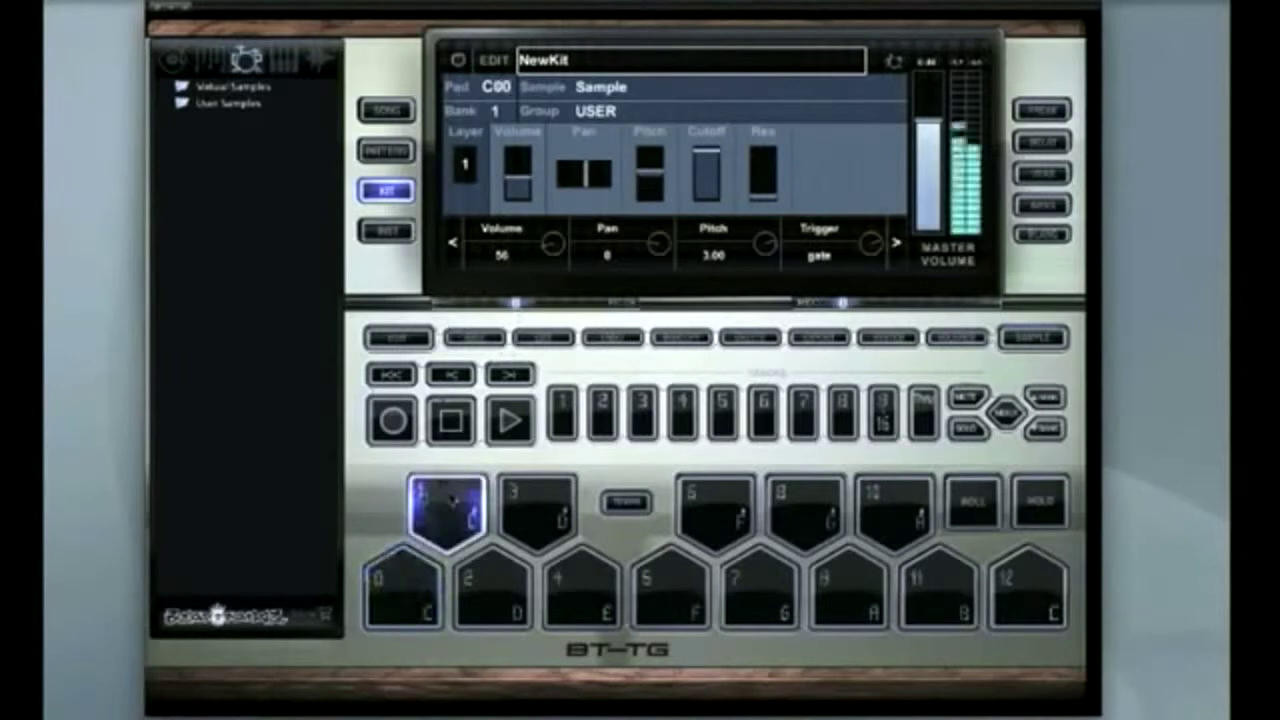
left_click(507, 490)
left_click(498, 600)
left_click(580, 592)
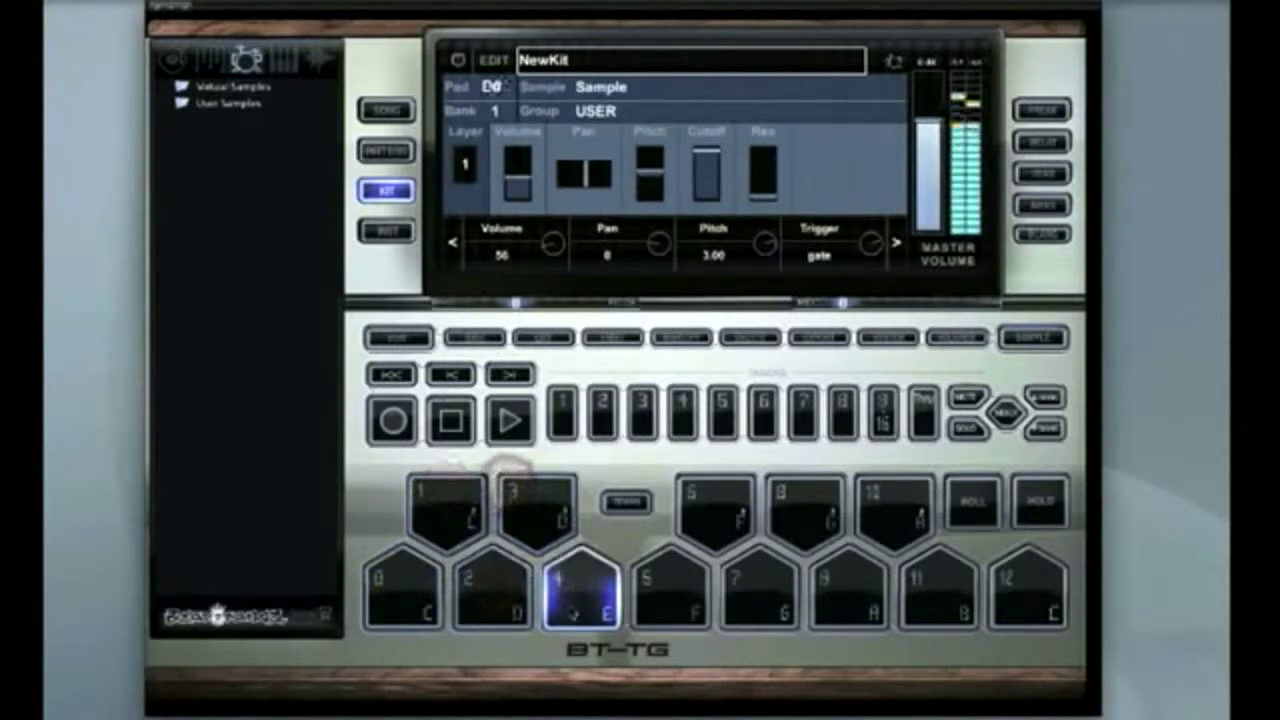
left_click(420, 585)
left_click(668, 590)
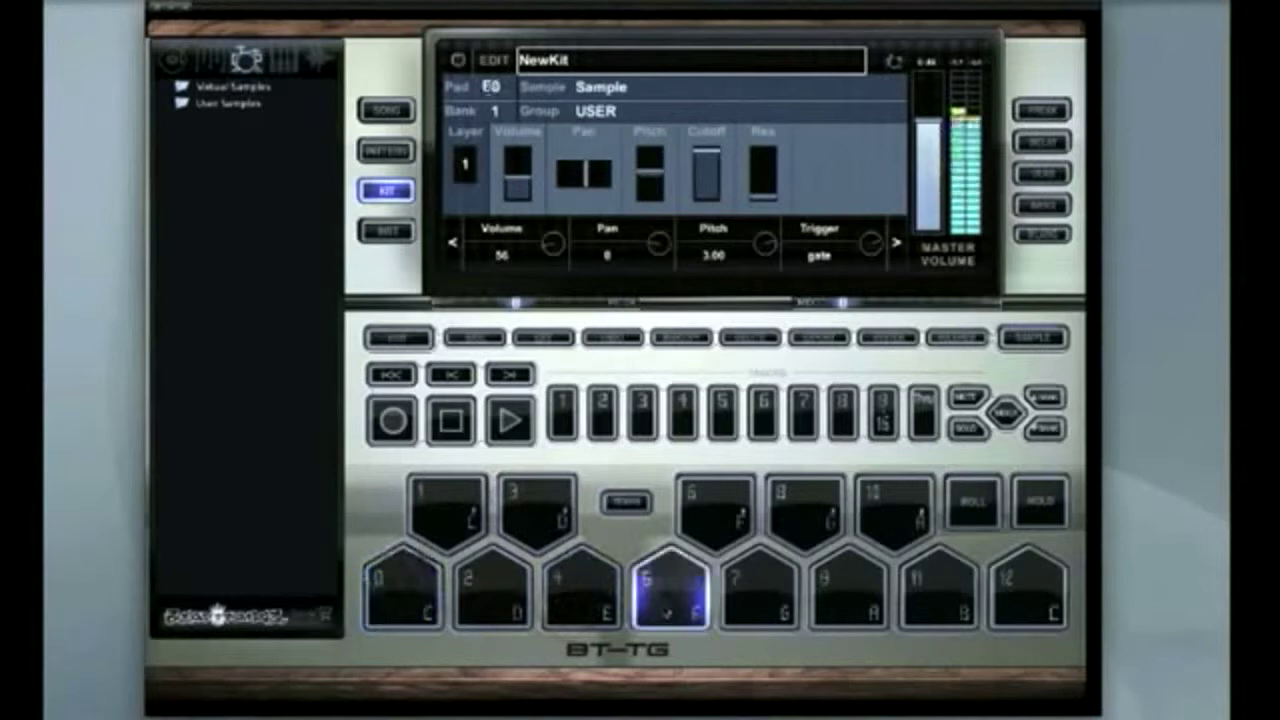
left_click(735, 512)
left_click(735, 512)
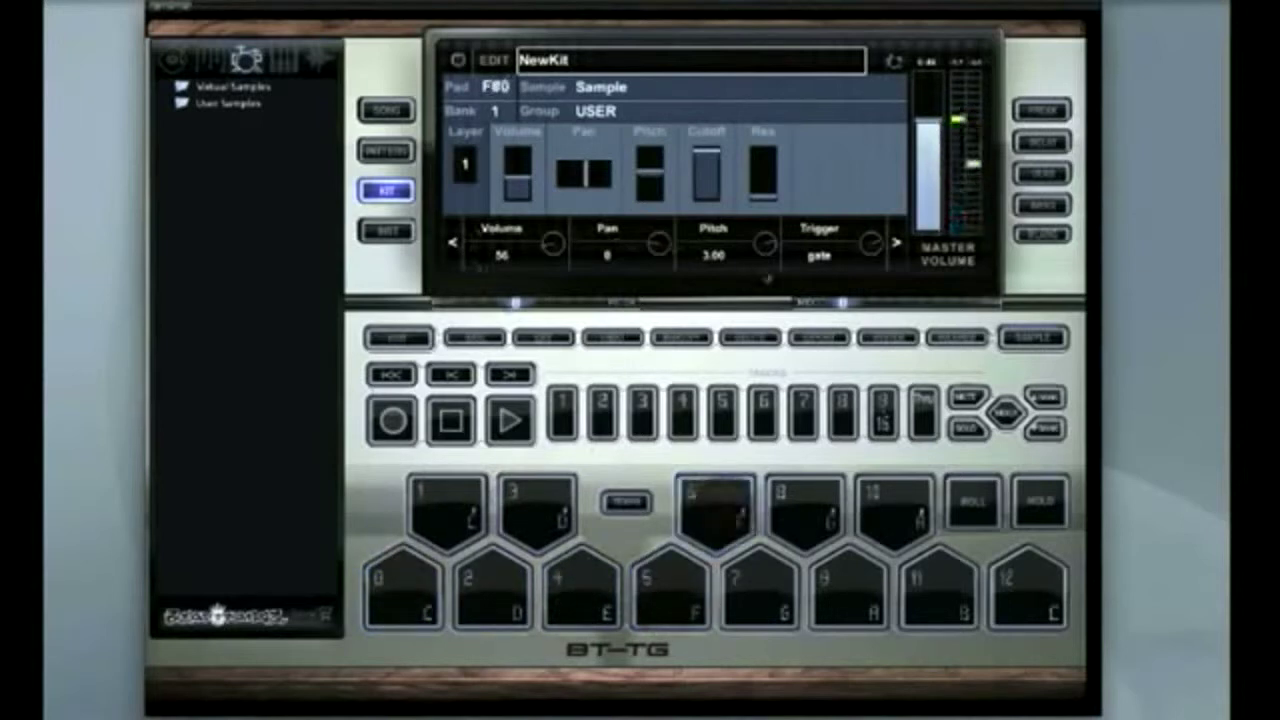
left_click(735, 512)
left_click(735, 512)
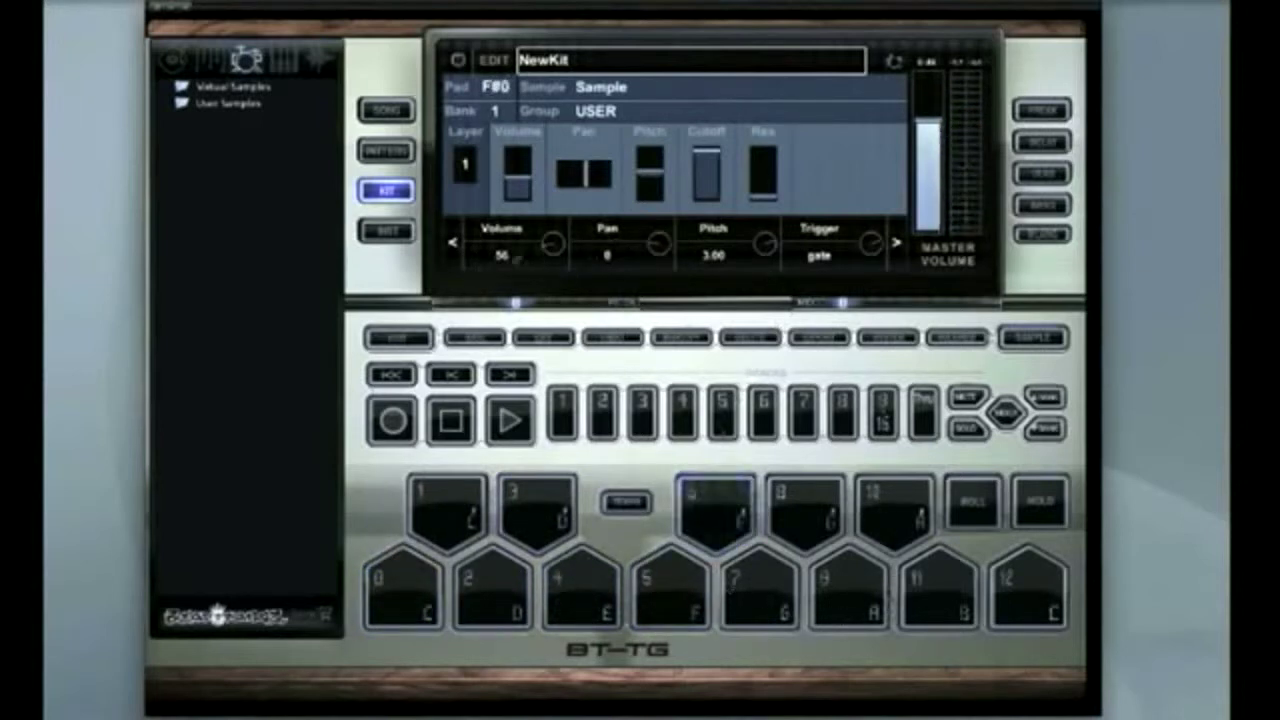
Compare the pad slices in the waveform view and extend the end point of the F#0 slice to about 924,000.
left_click(453, 243)
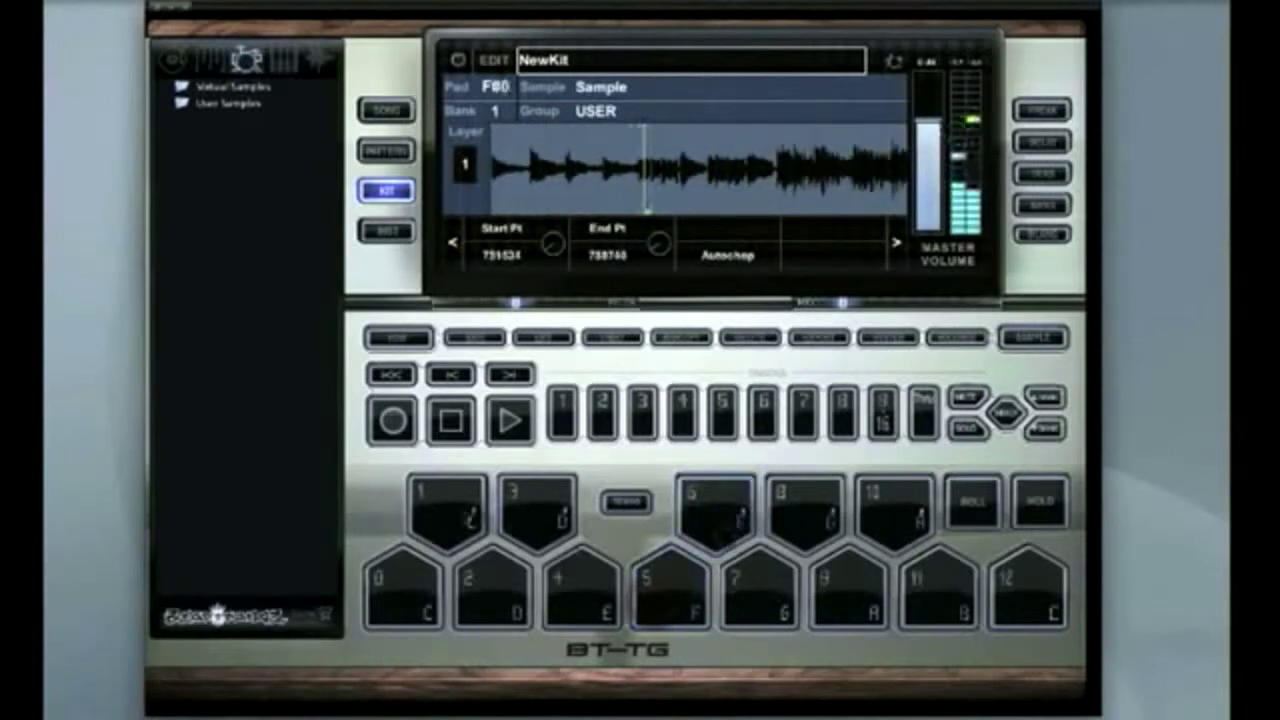
left_click(462, 519)
left_click(537, 512)
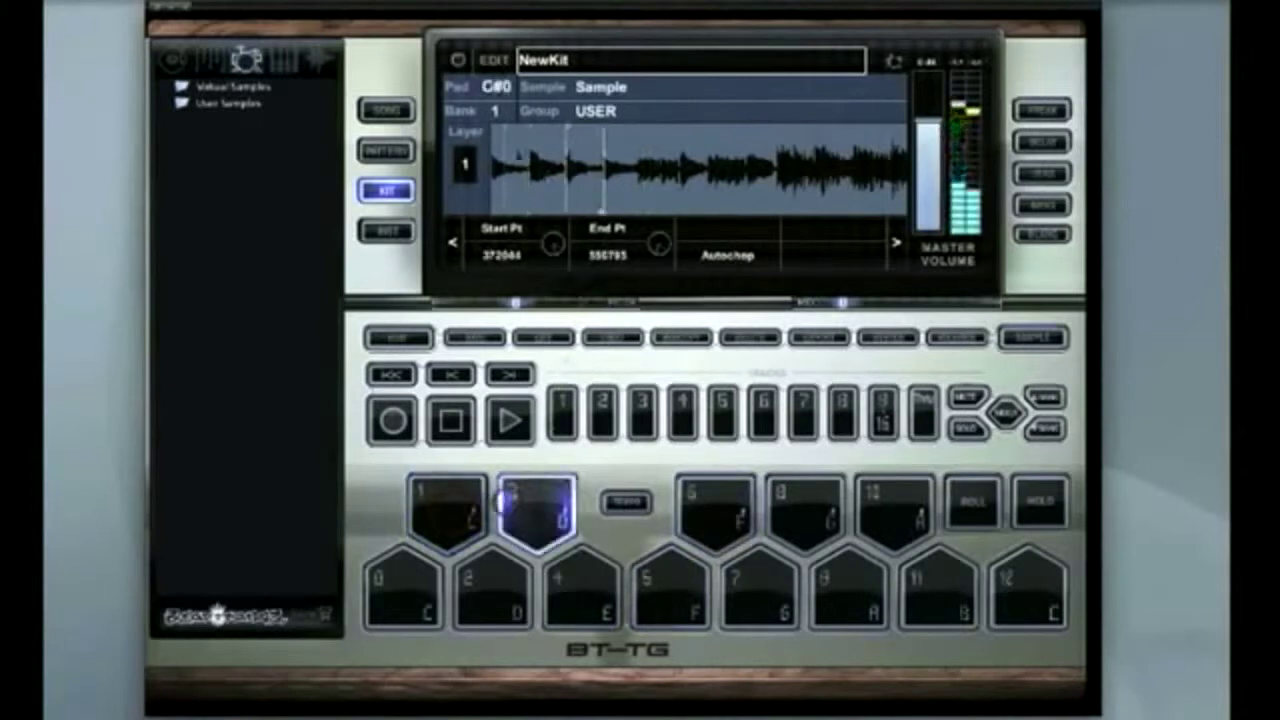
left_click(716, 515)
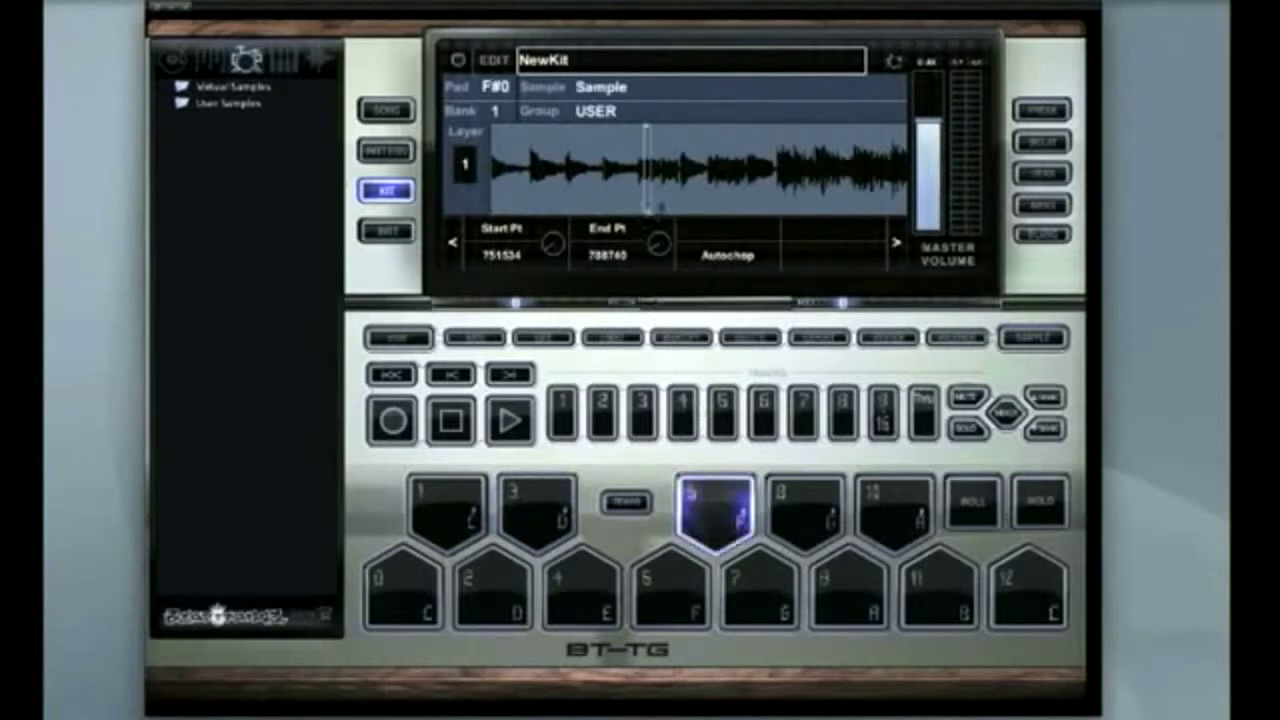
left_click_drag(650, 215, 681, 218)
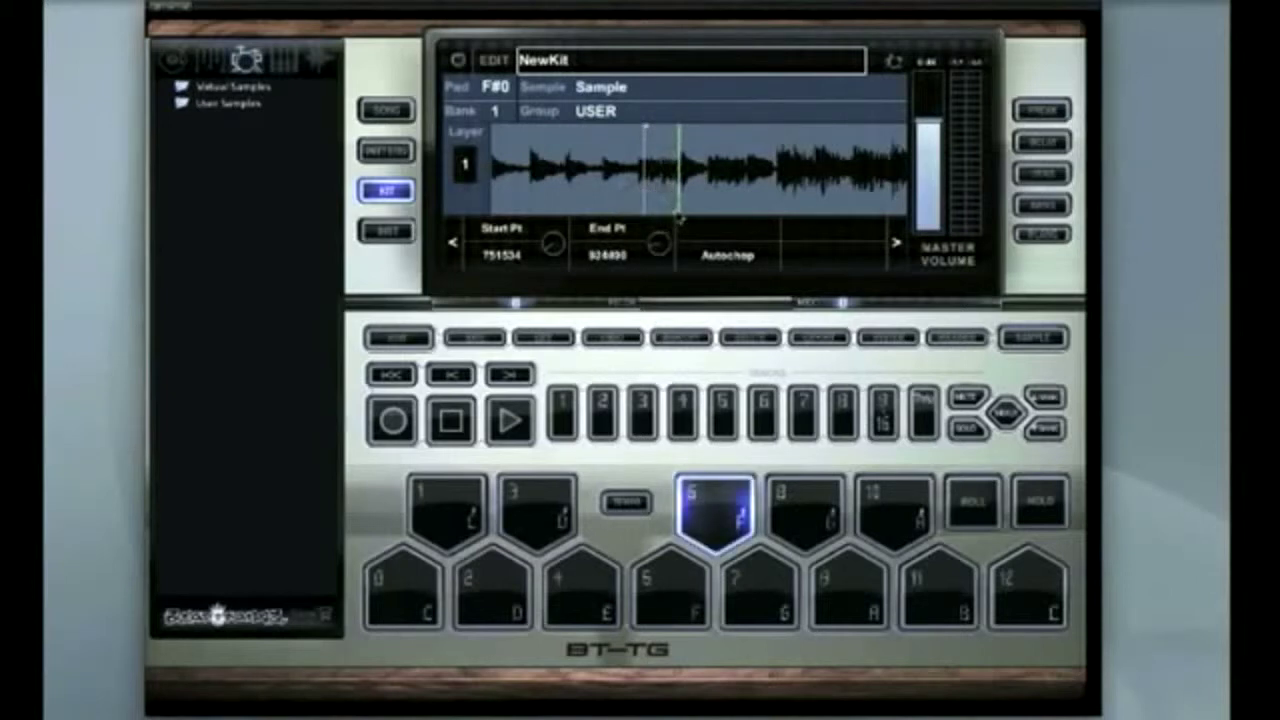
left_click(708, 498)
Save the kit as a User kit under the name "sample-".
left_click(474, 340)
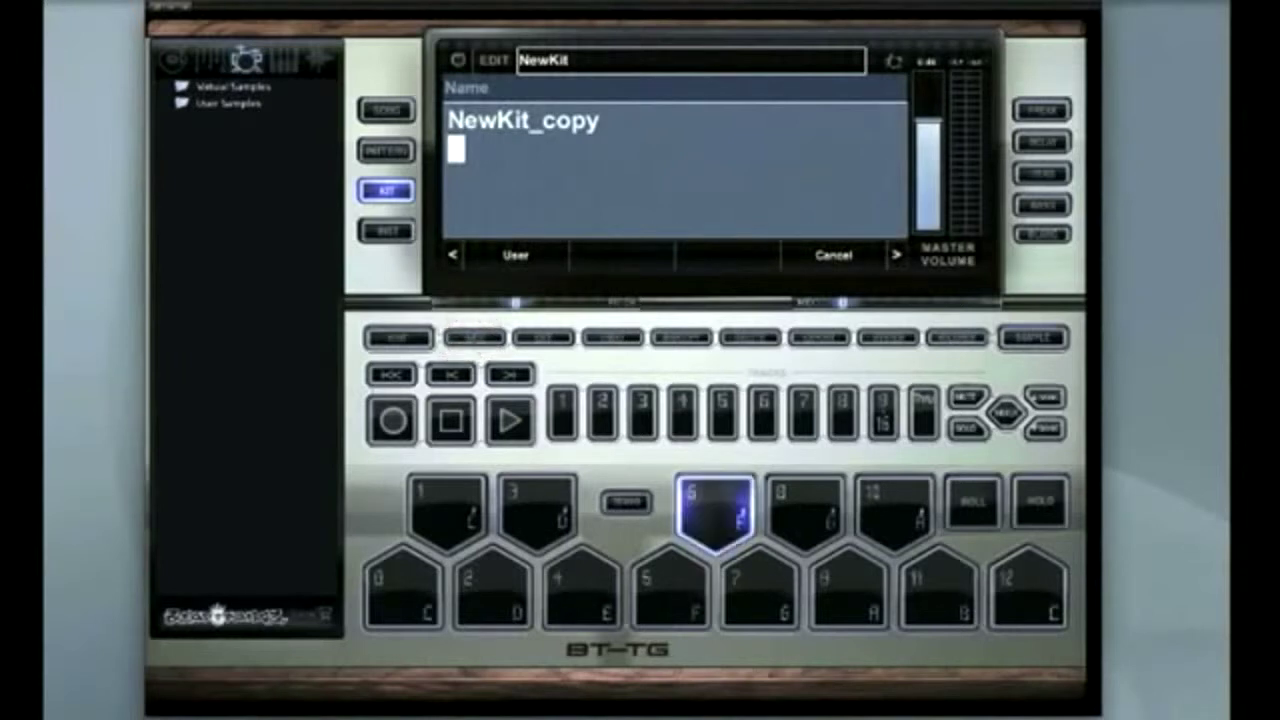
type("sa")
key("Right")
key("Right")
key("Right")
key("Right")
key("Right")
key("Right")
key("Right")
key("Right")
key("Right")
key("Right")
key("Right")
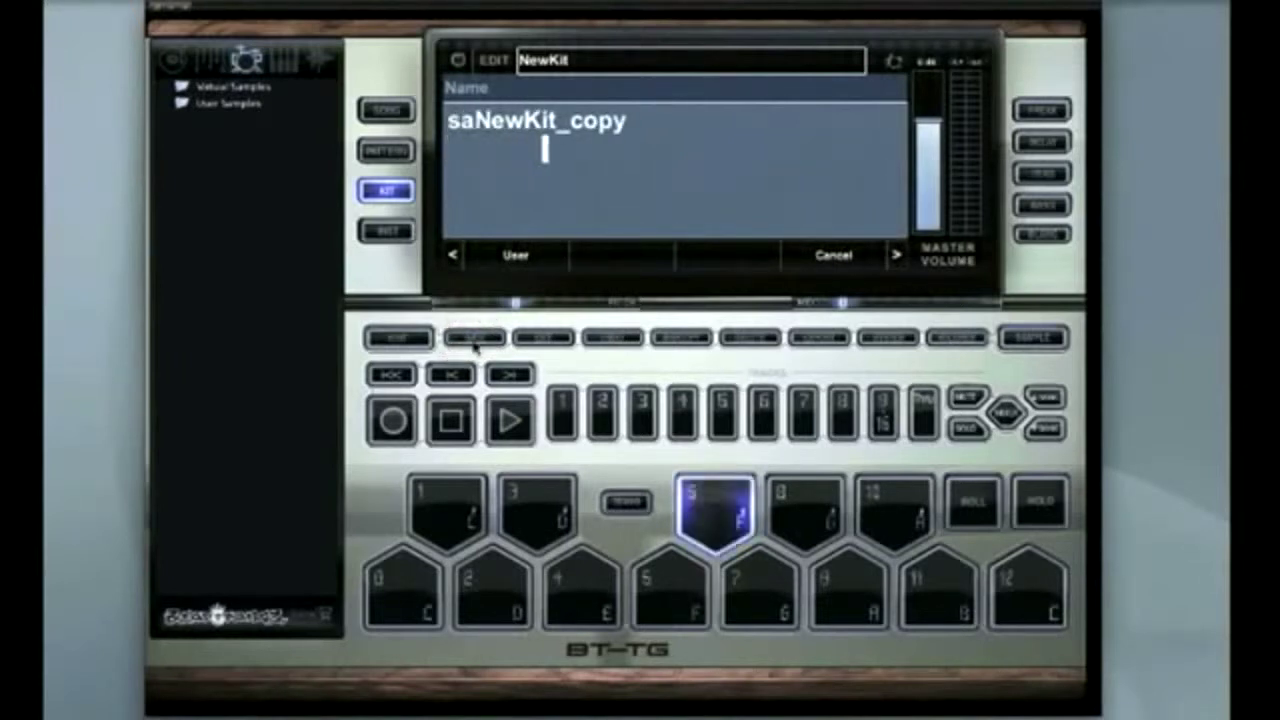
key("BackSpace")
key("BackSpace")
key("BackSpace")
key("BackSpace")
key("BackSpace")
key("BackSpace")
key("BackSpace")
key("BackSpace")
key("BackSpace")
key("BackSpace")
key("BackSpace")
key("BackSpace")
key("BackSpace")
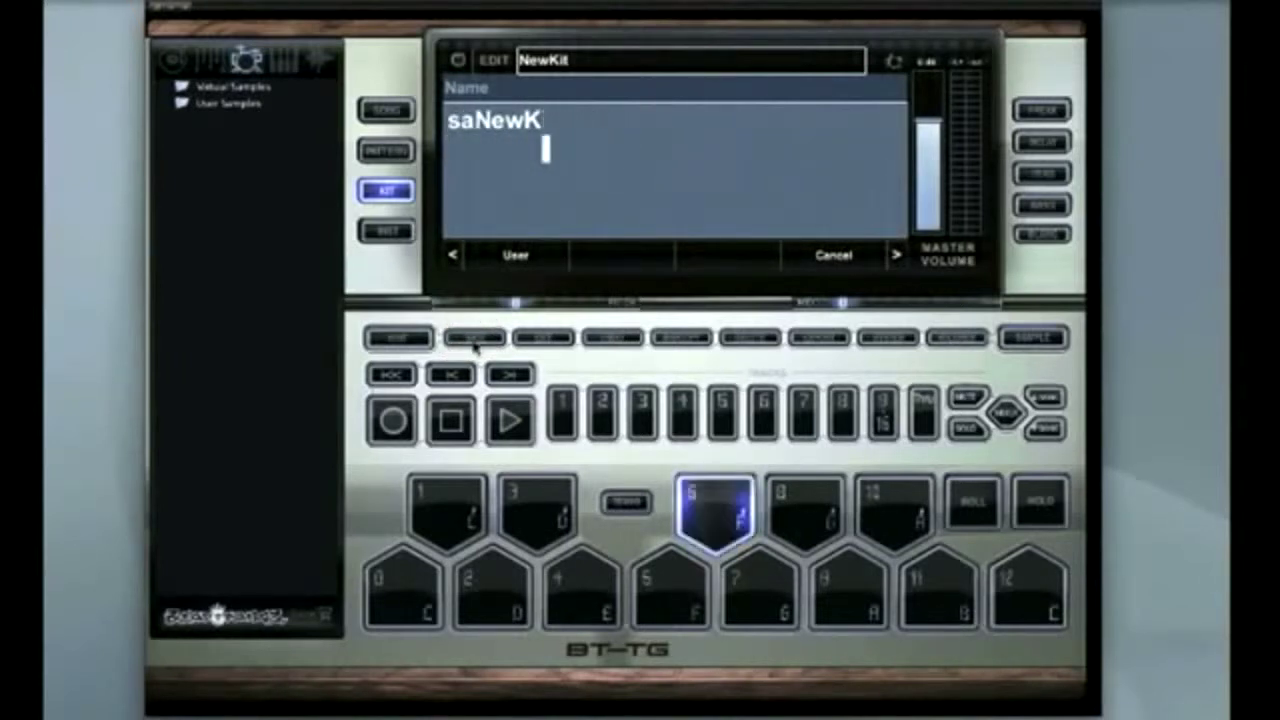
type("sa")
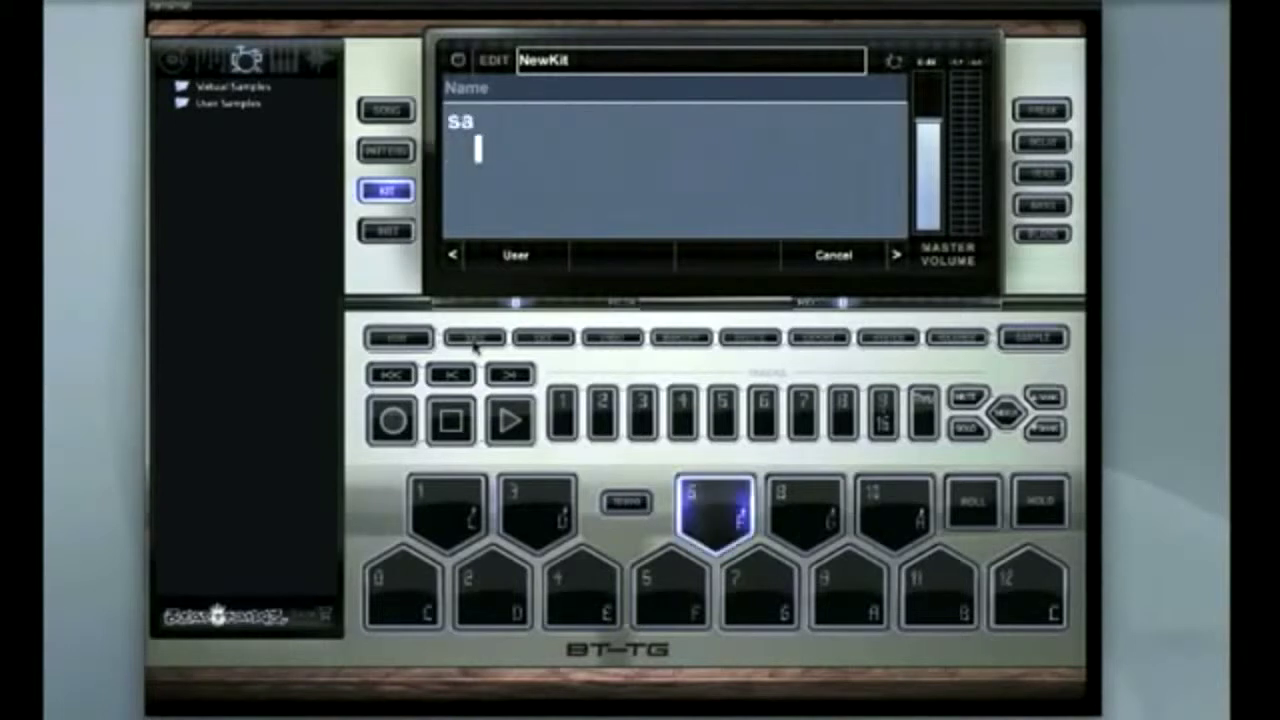
type("mple")
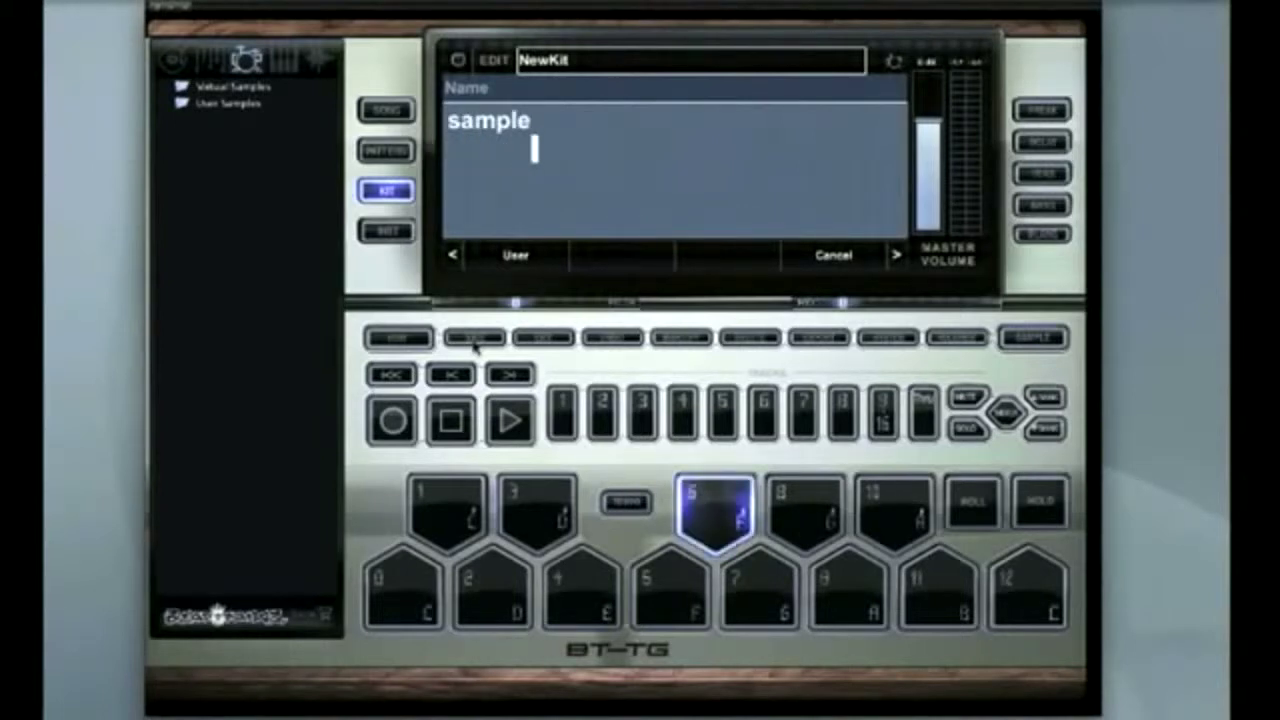
type("-")
left_click(510, 256)
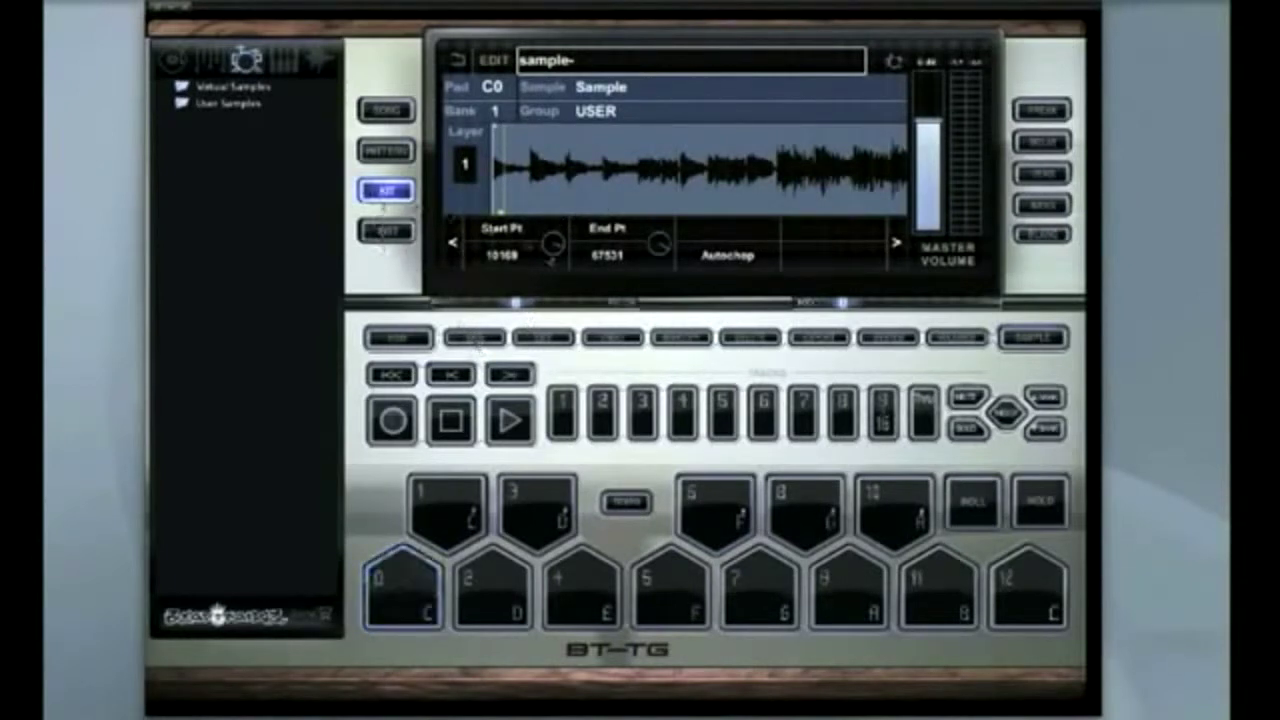
Leave kit editing, list the User Kits, and switch to Pattern mode, answering Yes to the exit prompt.
left_click(542, 338)
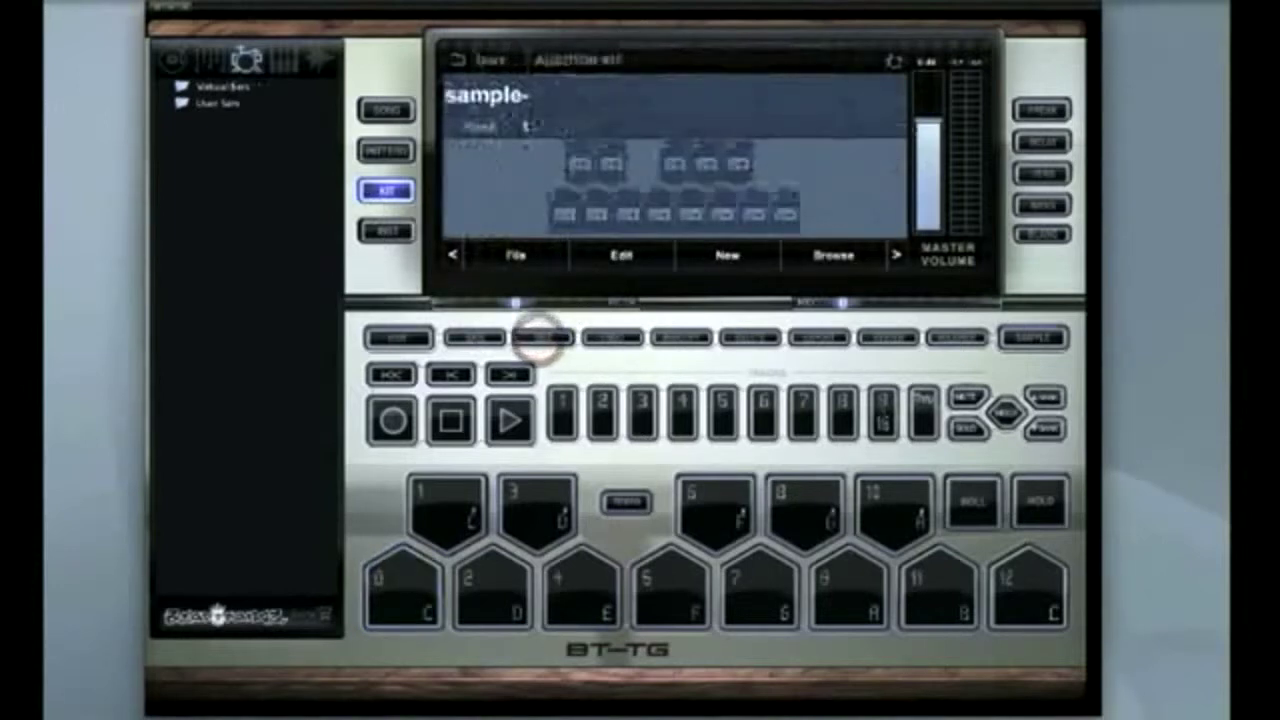
double_click(228, 103)
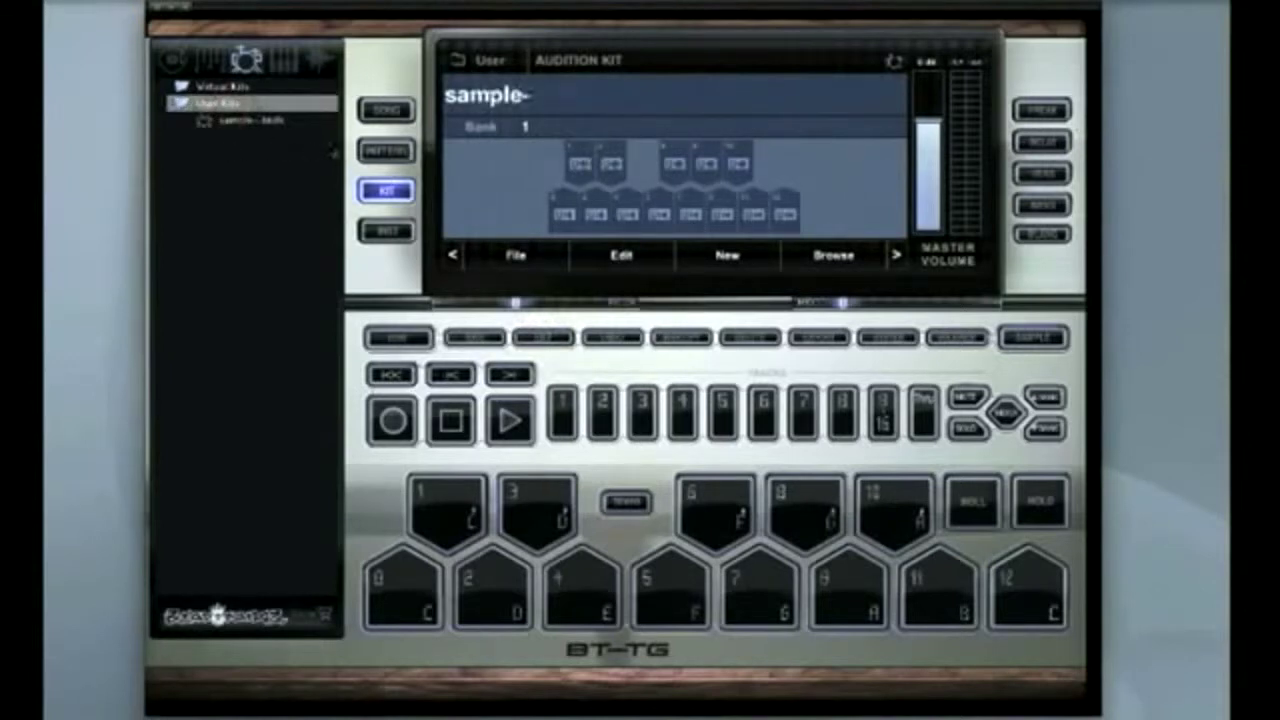
left_click(385, 150)
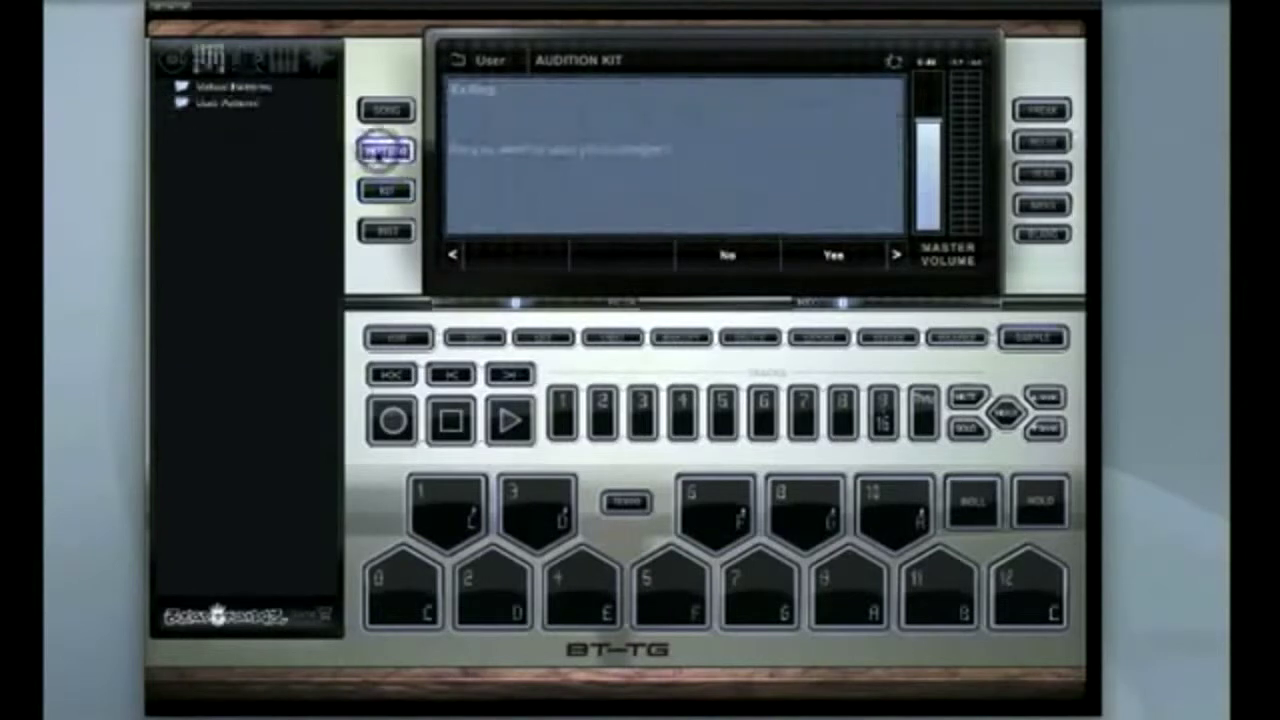
left_click(833, 257)
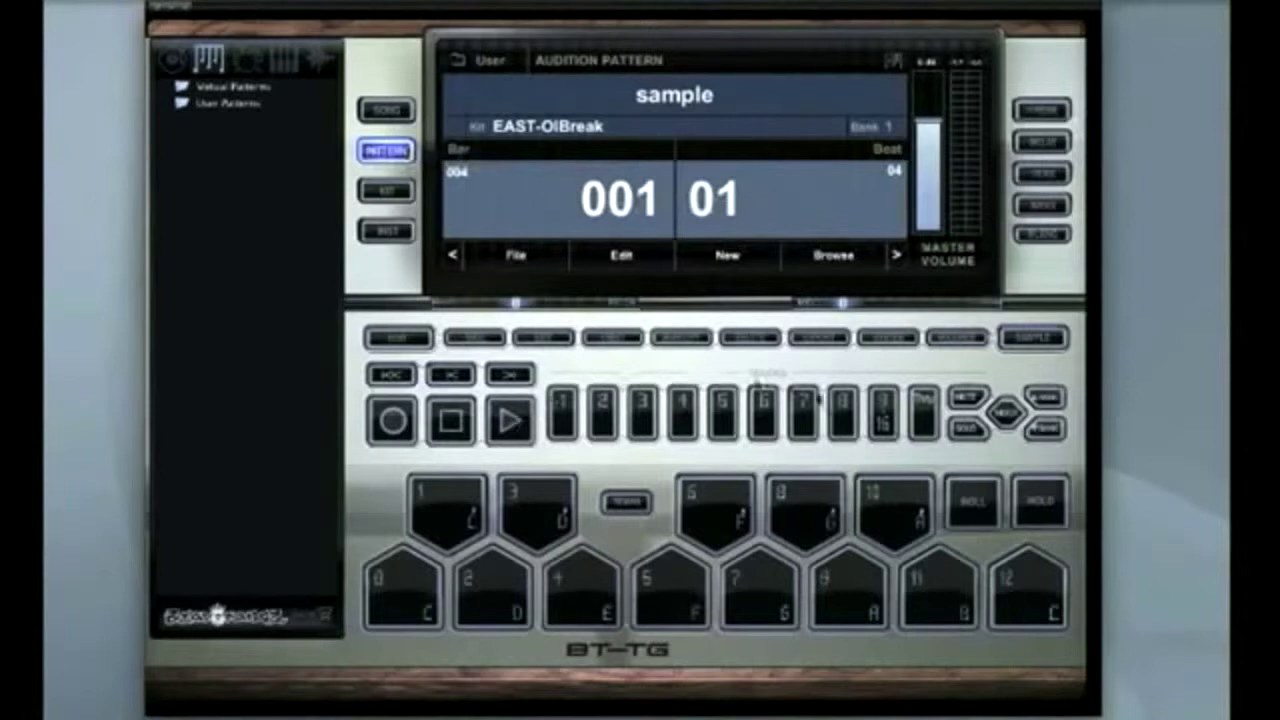
Open track 7 of the "sample" pattern for editing and load the user kit "sample-" on it during playback.
left_click(802, 410)
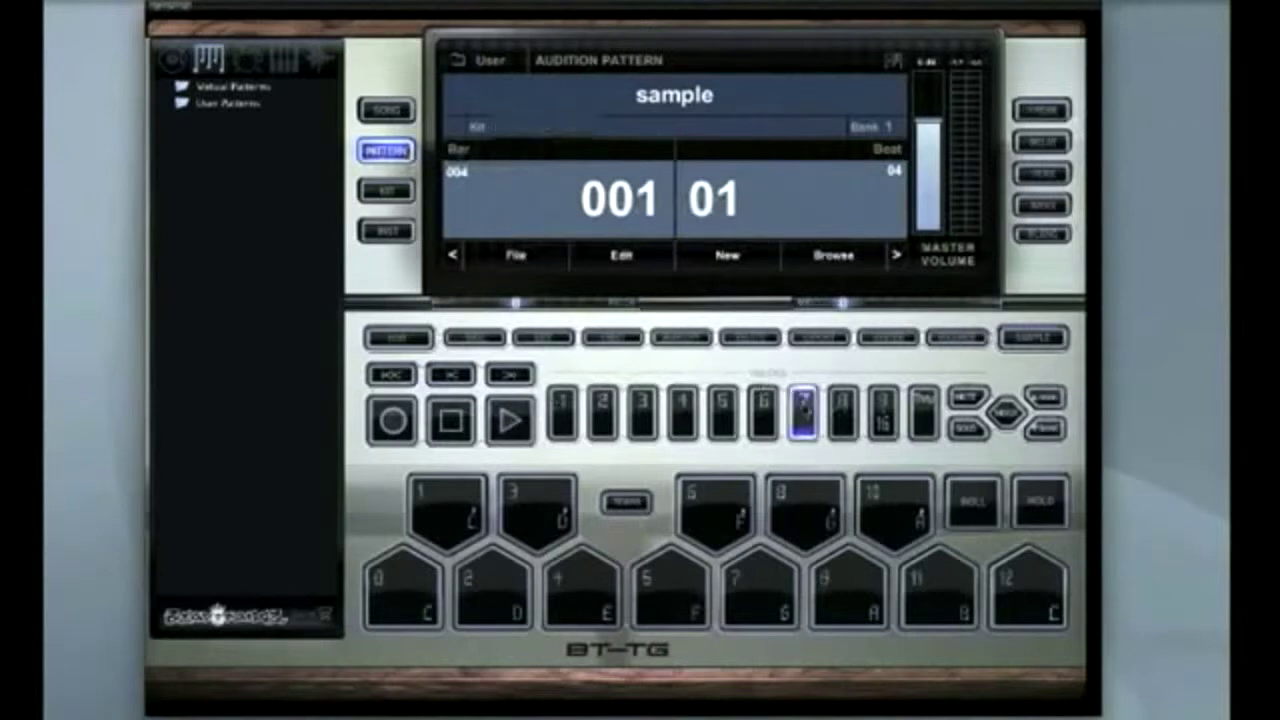
left_click(621, 255)
left_click(510, 418)
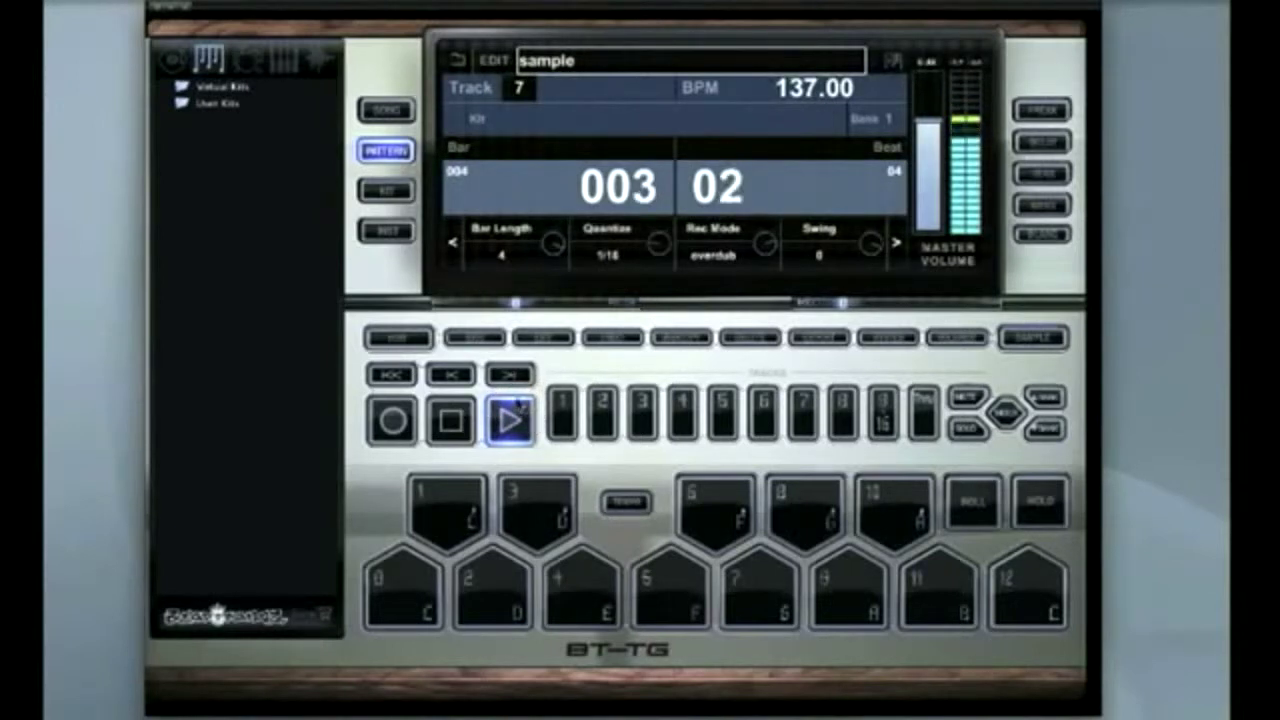
double_click(220, 103)
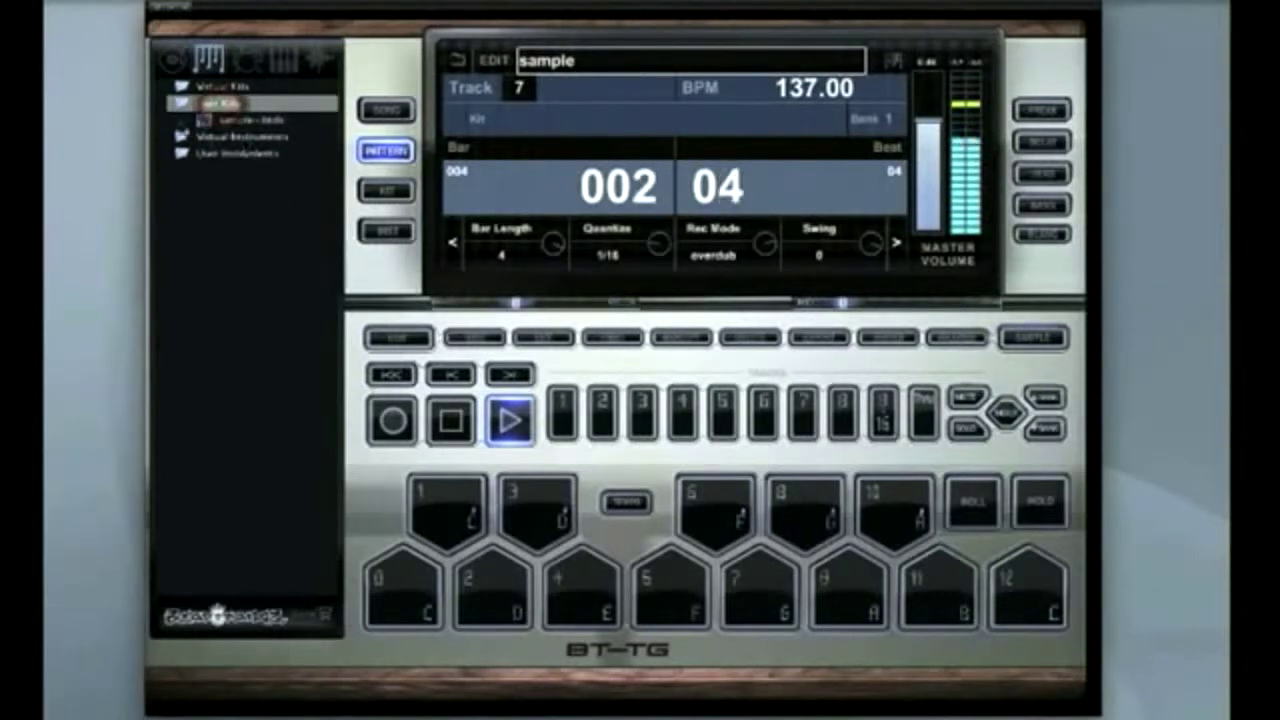
double_click(245, 121)
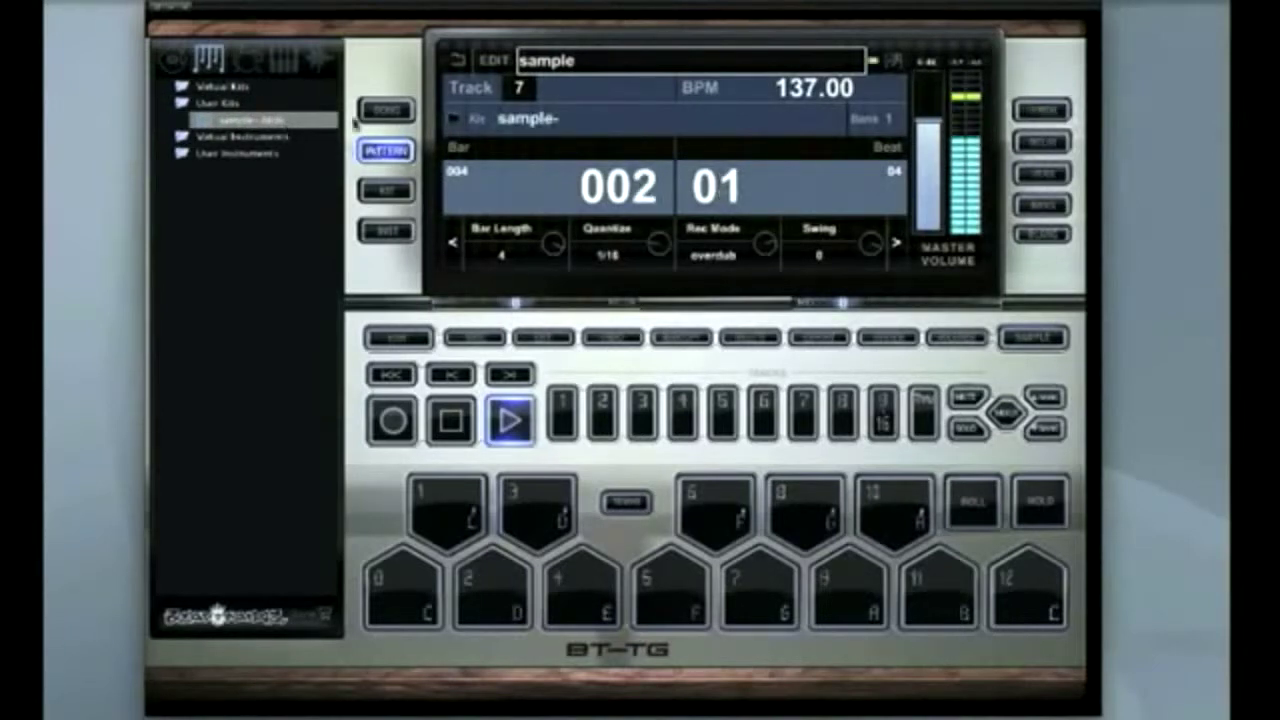
Audition the chopped slices on the D#, E, F, F# and G# pads over the playing pattern.
left_click(545, 527)
left_click(545, 527)
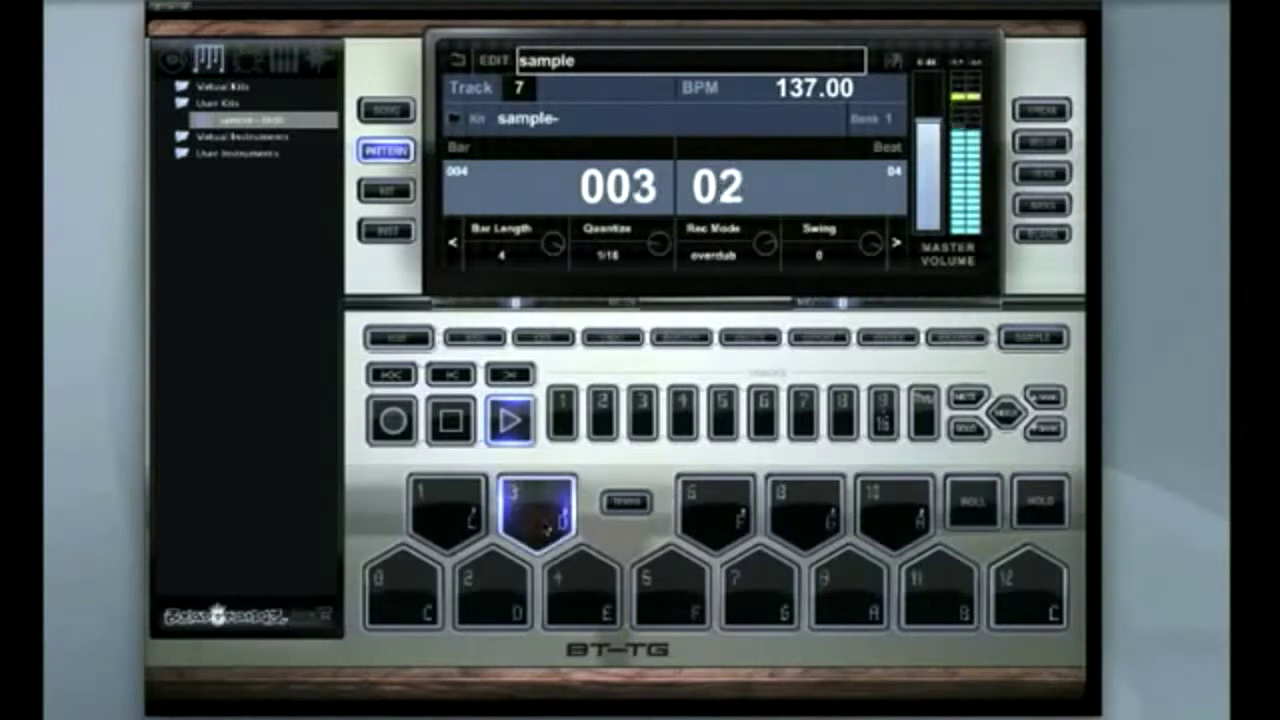
left_click(580, 592)
left_click(672, 592)
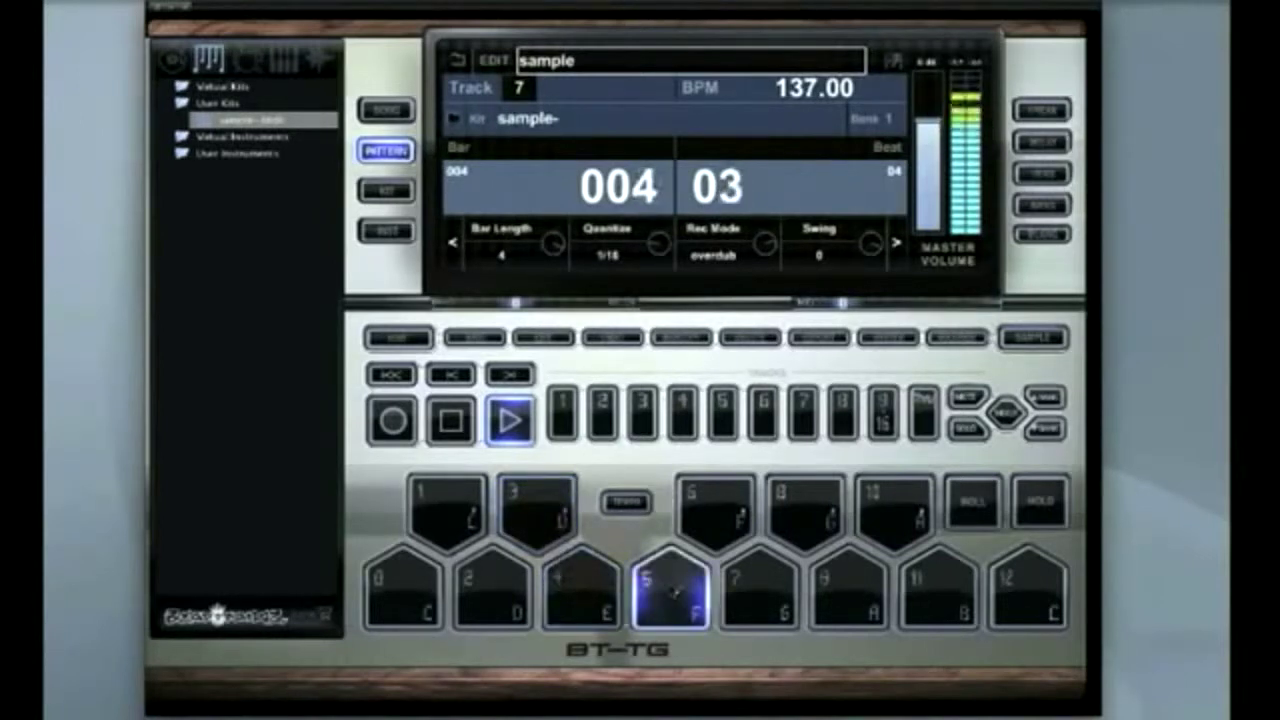
left_click(700, 532)
left_click(803, 516)
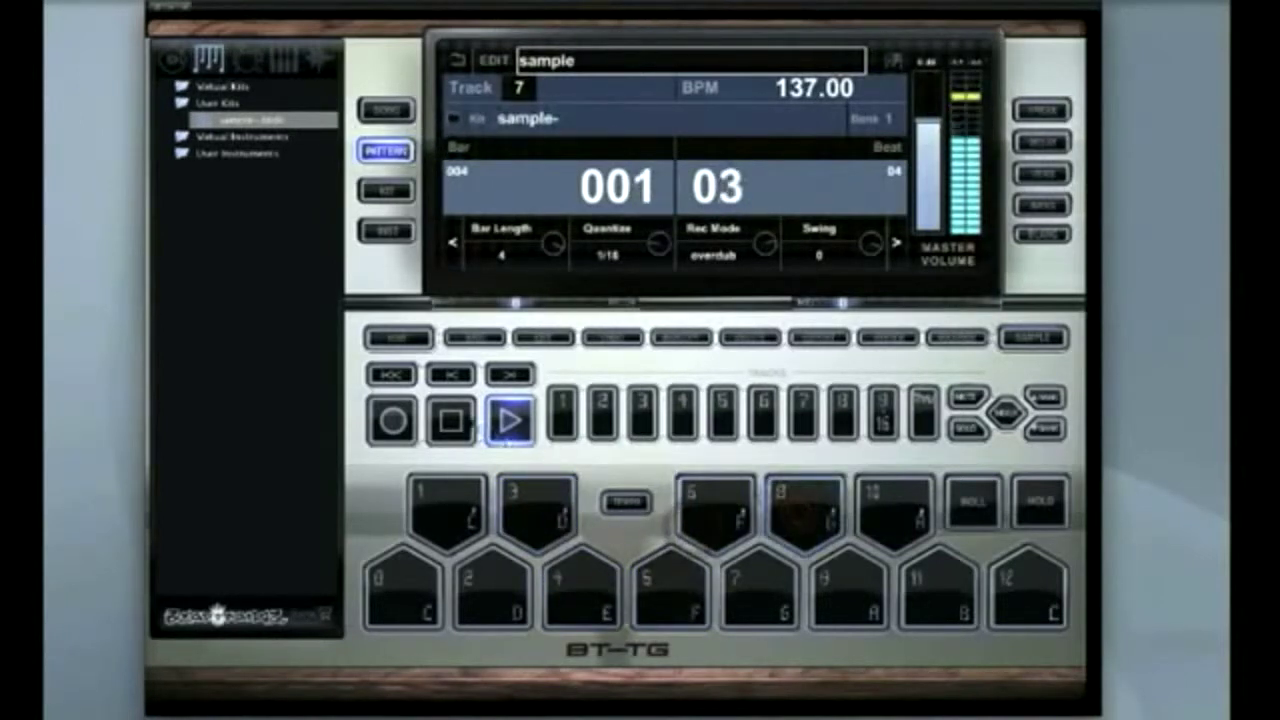
Stop playback and audition the slices on the pads from G# to B and back down to E.
left_click(458, 420)
left_click(803, 515)
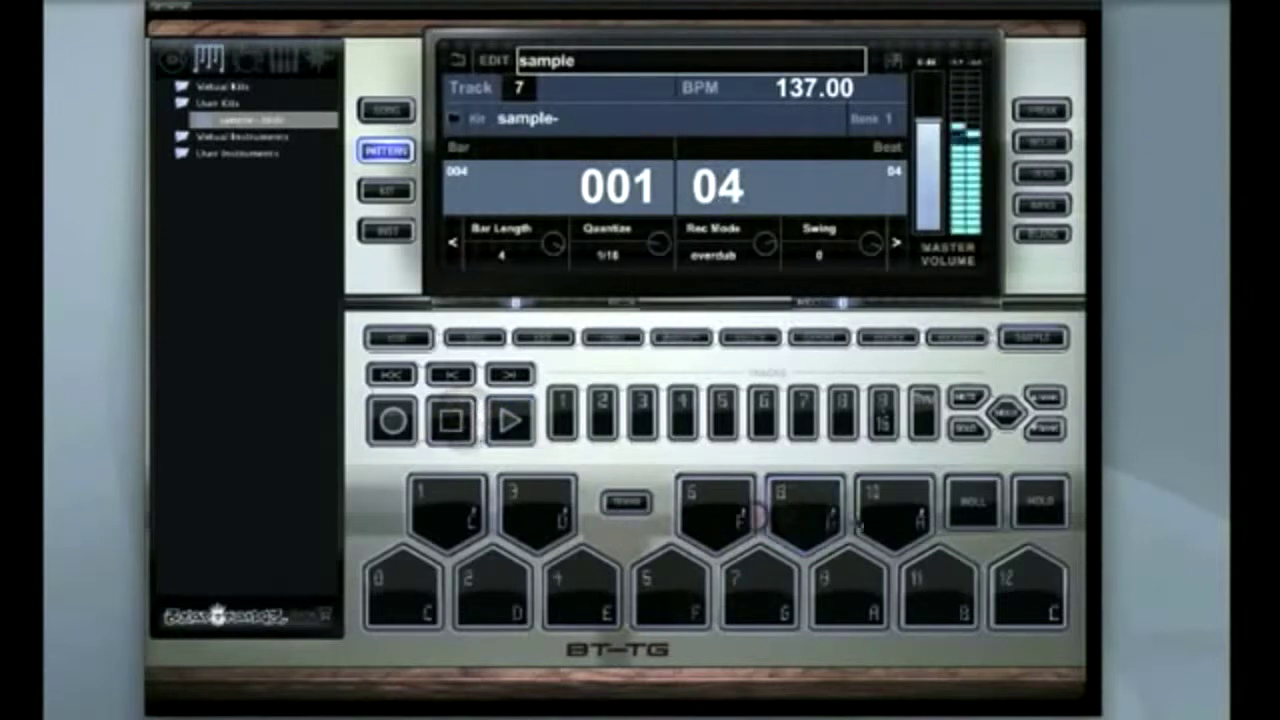
left_click(893, 515)
left_click(938, 588)
left_click(848, 590)
left_click(760, 590)
left_click(670, 590)
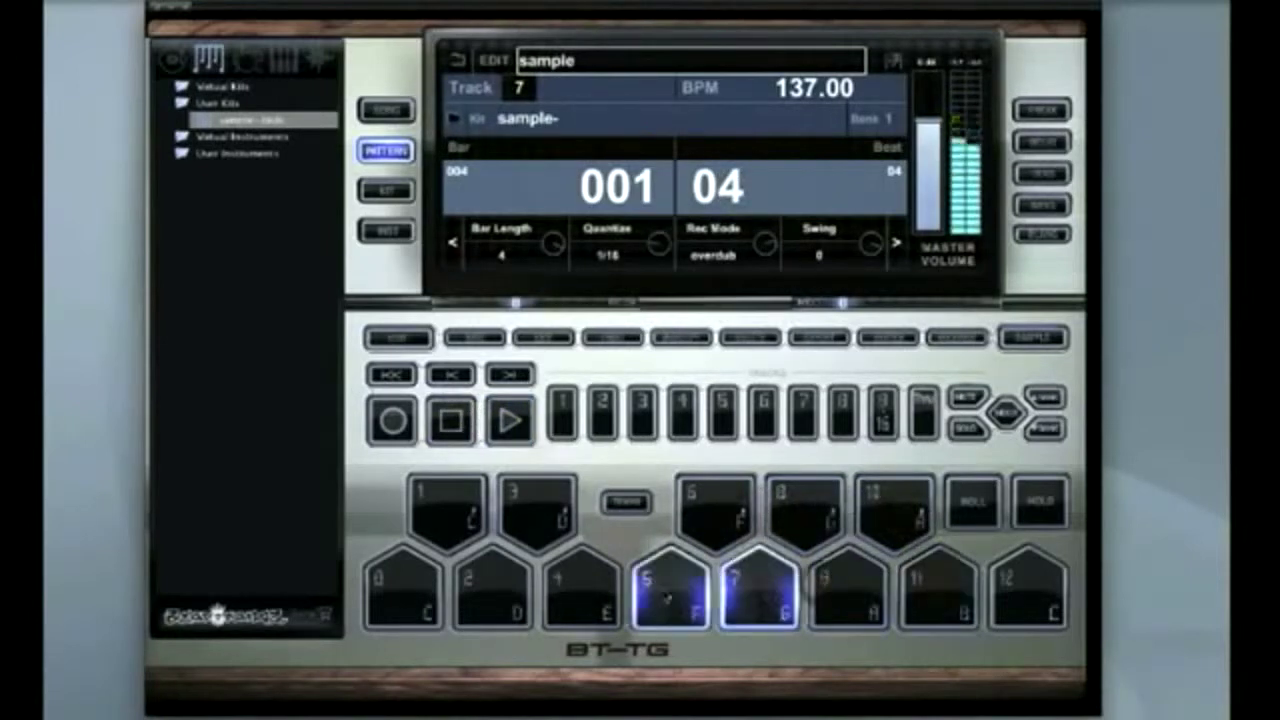
left_click(580, 590)
left_click(738, 592)
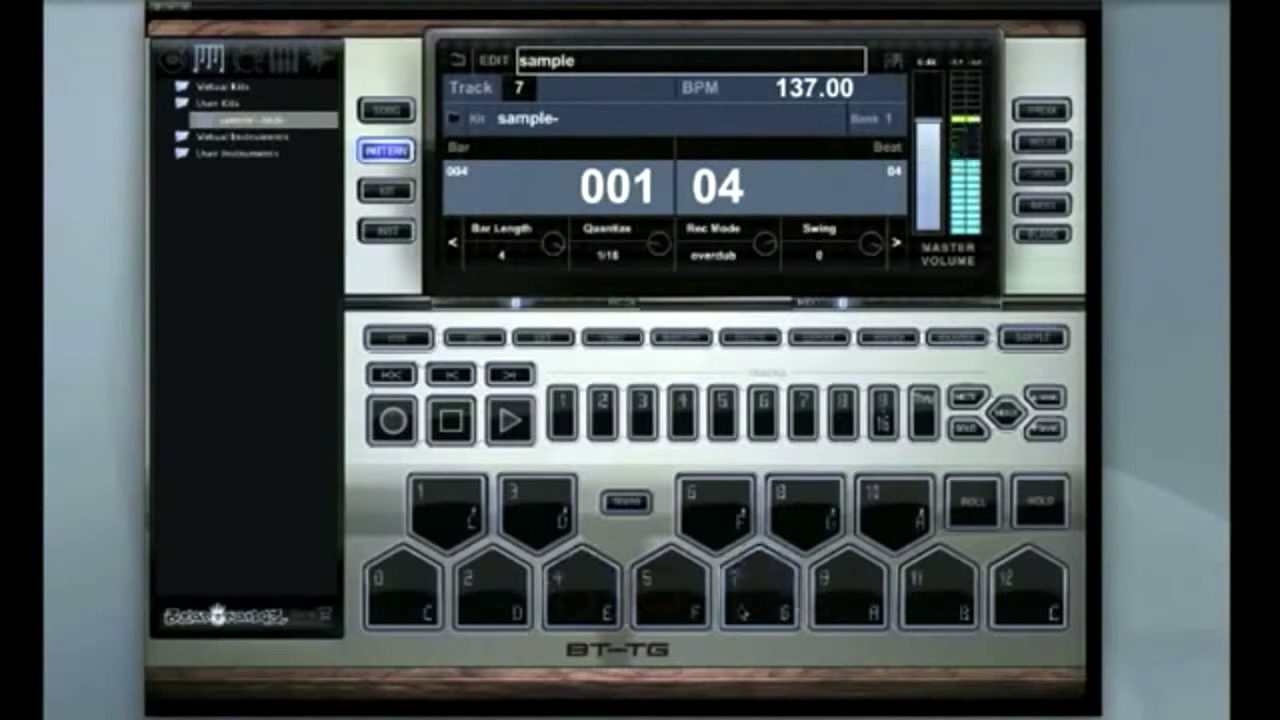
left_click(738, 592)
Audition the D# pad's slice repeatedly to check where it ends.
left_click(527, 512)
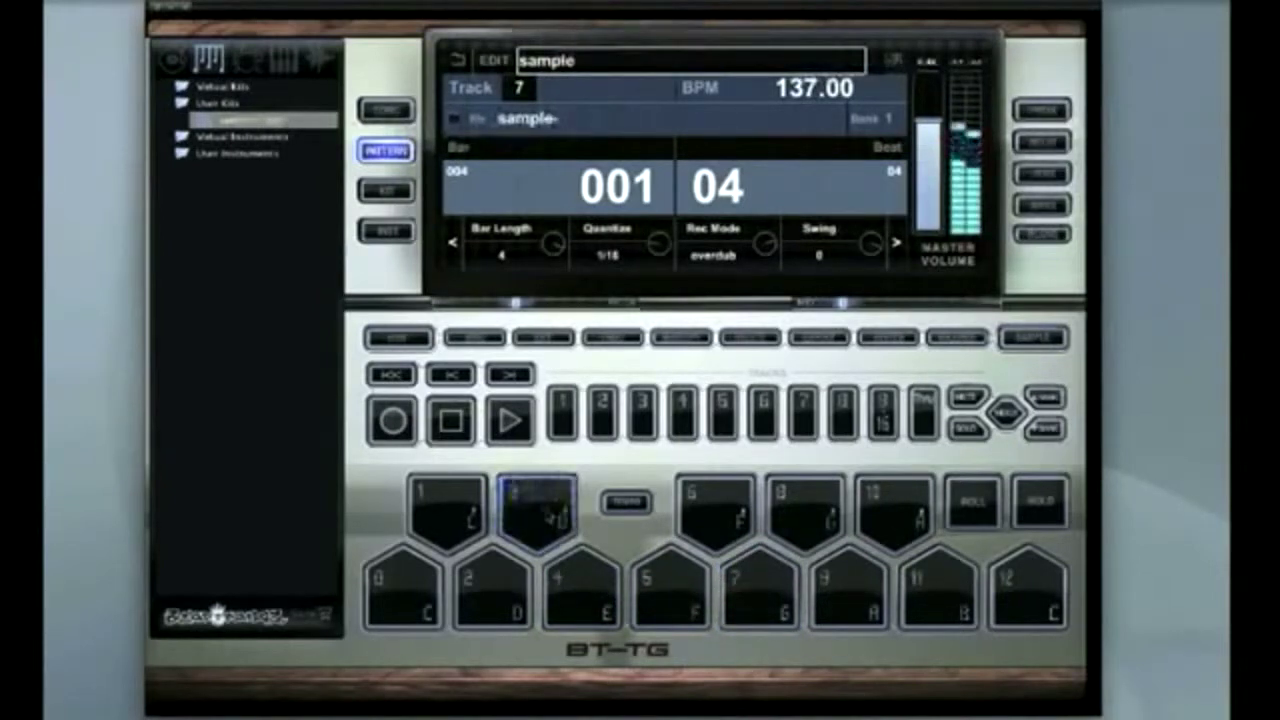
left_click(543, 514)
left_click(545, 514)
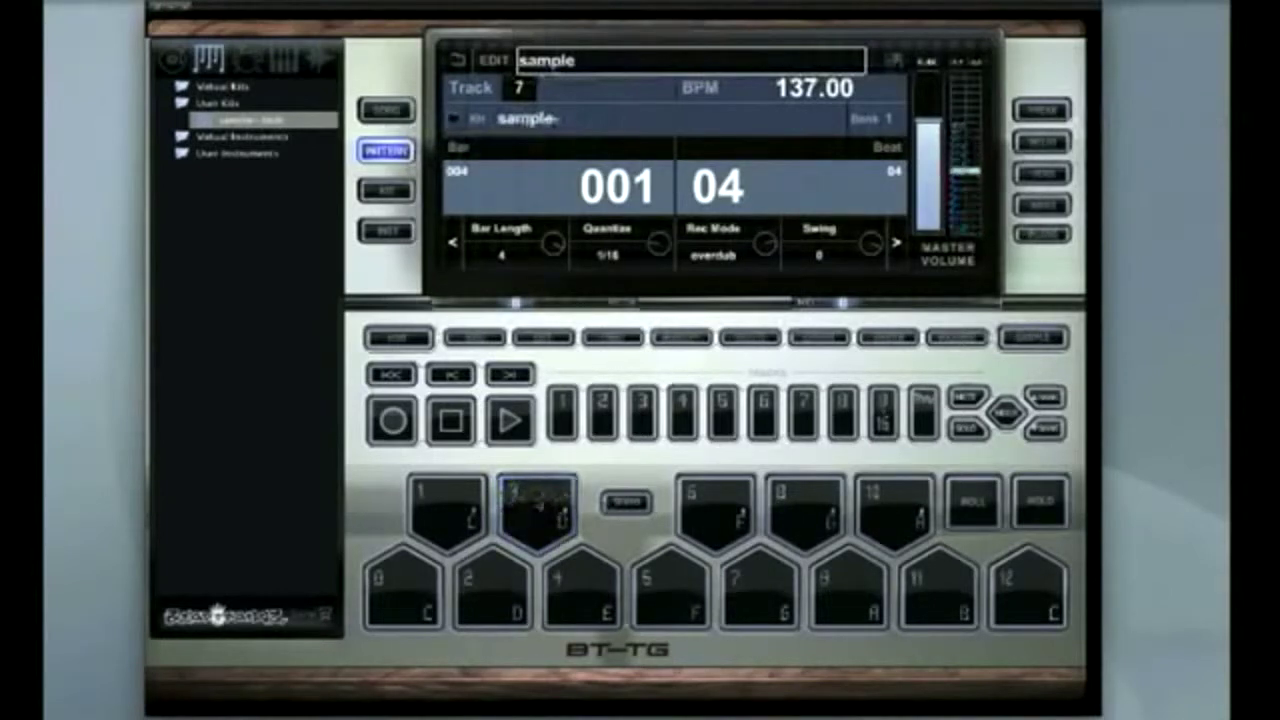
left_click(546, 500)
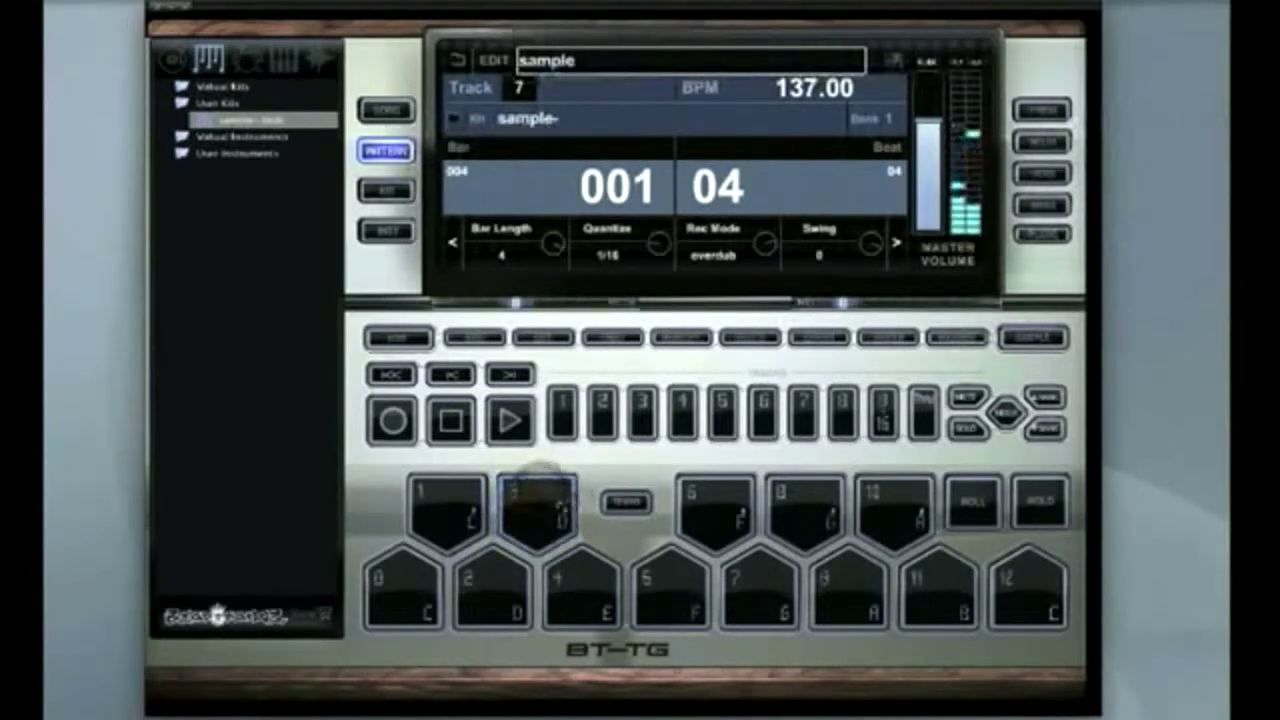
left_click(541, 505)
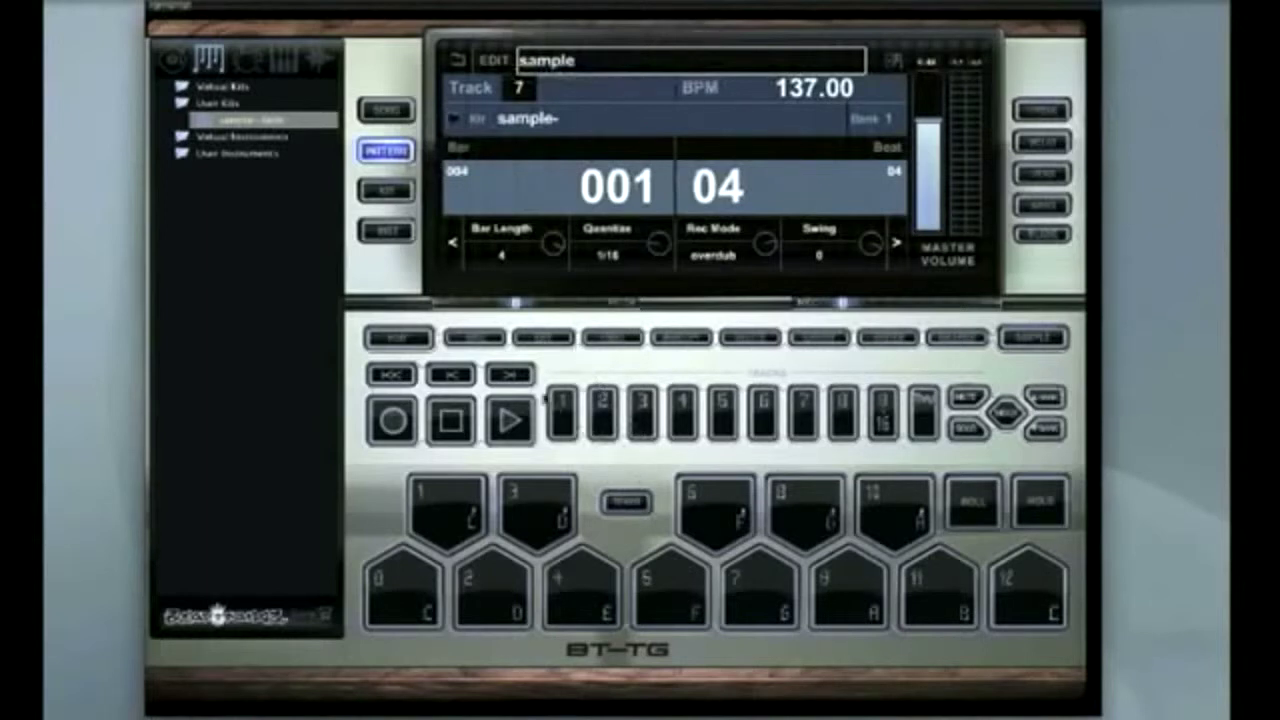
Open the kit's waveform view, extend the D#0 slice's end point to 548349, and return to the pattern.
left_click(386, 192)
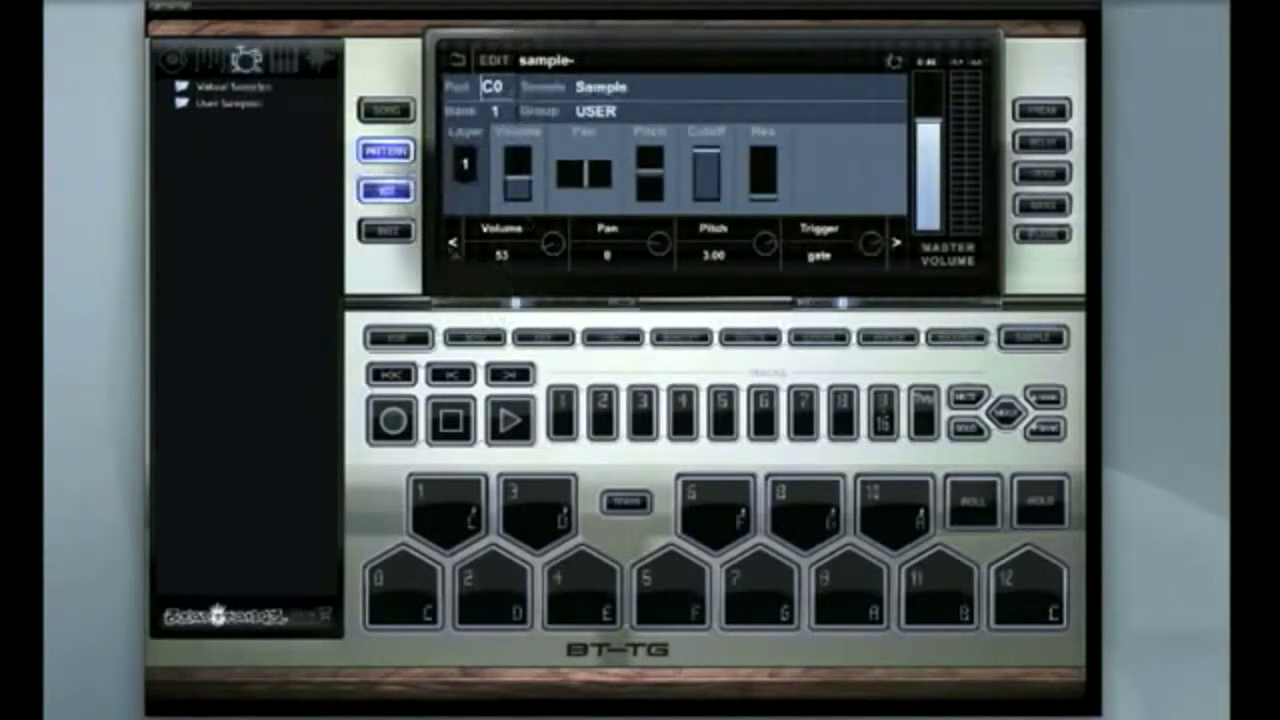
left_click(453, 243)
left_click(453, 243)
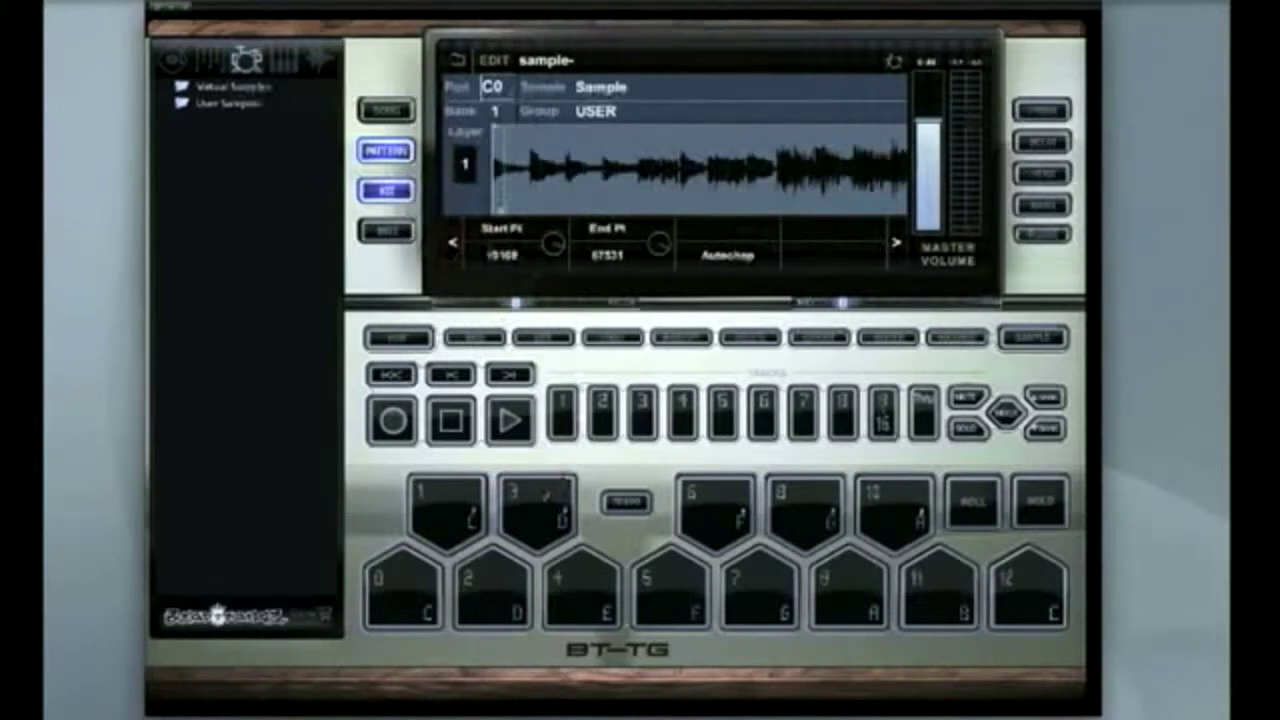
left_click(538, 495)
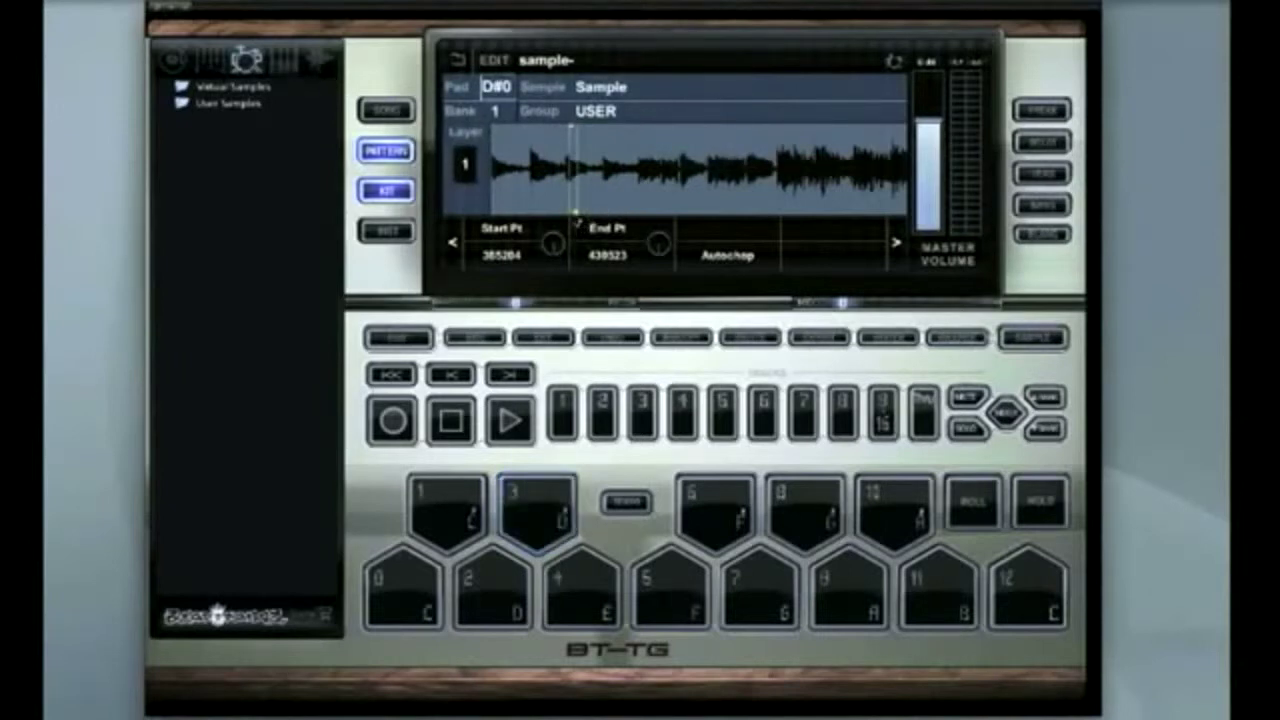
left_click_drag(577, 216, 600, 213)
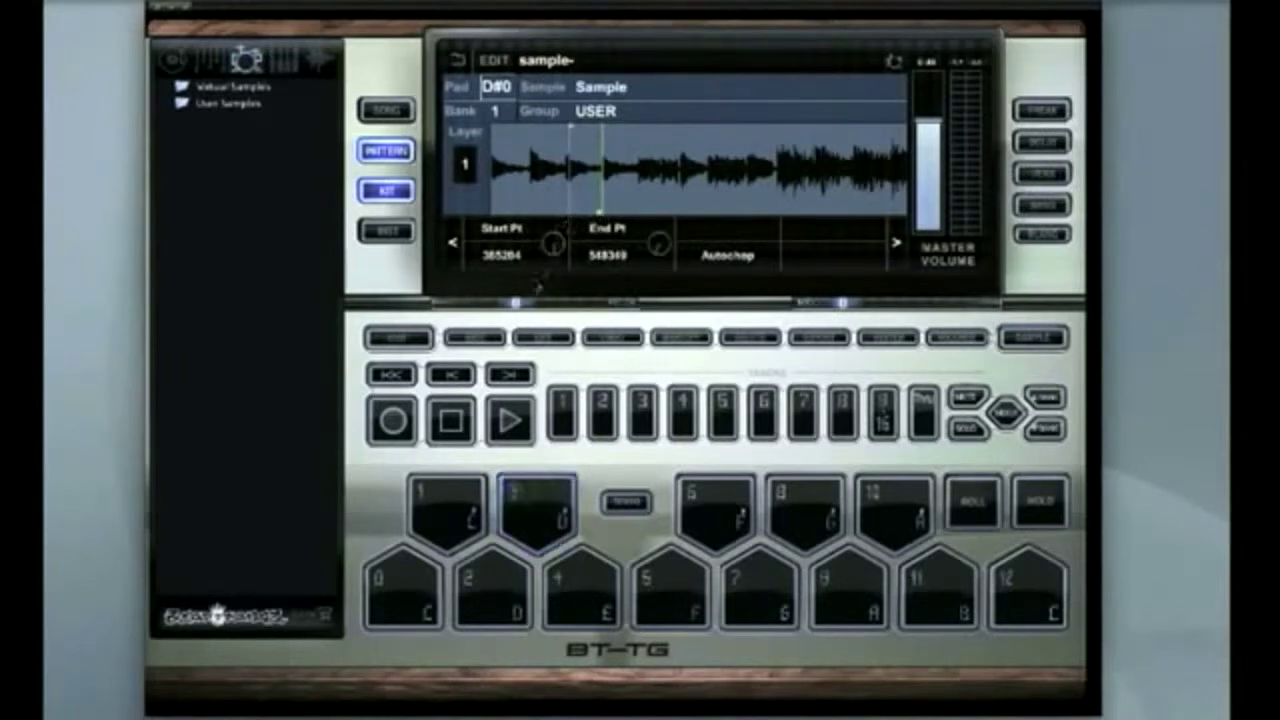
left_click(476, 339)
left_click(546, 339)
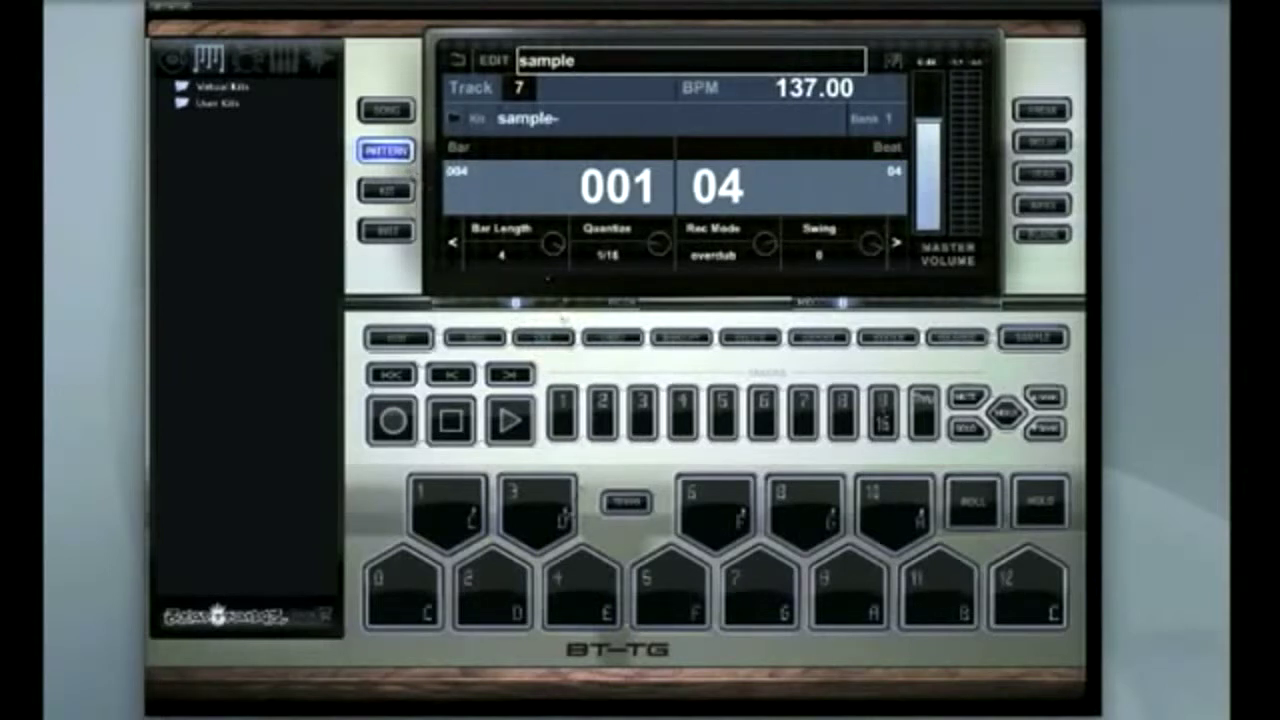
Audition the D# pad's extended slice and play the pattern.
left_click(541, 510)
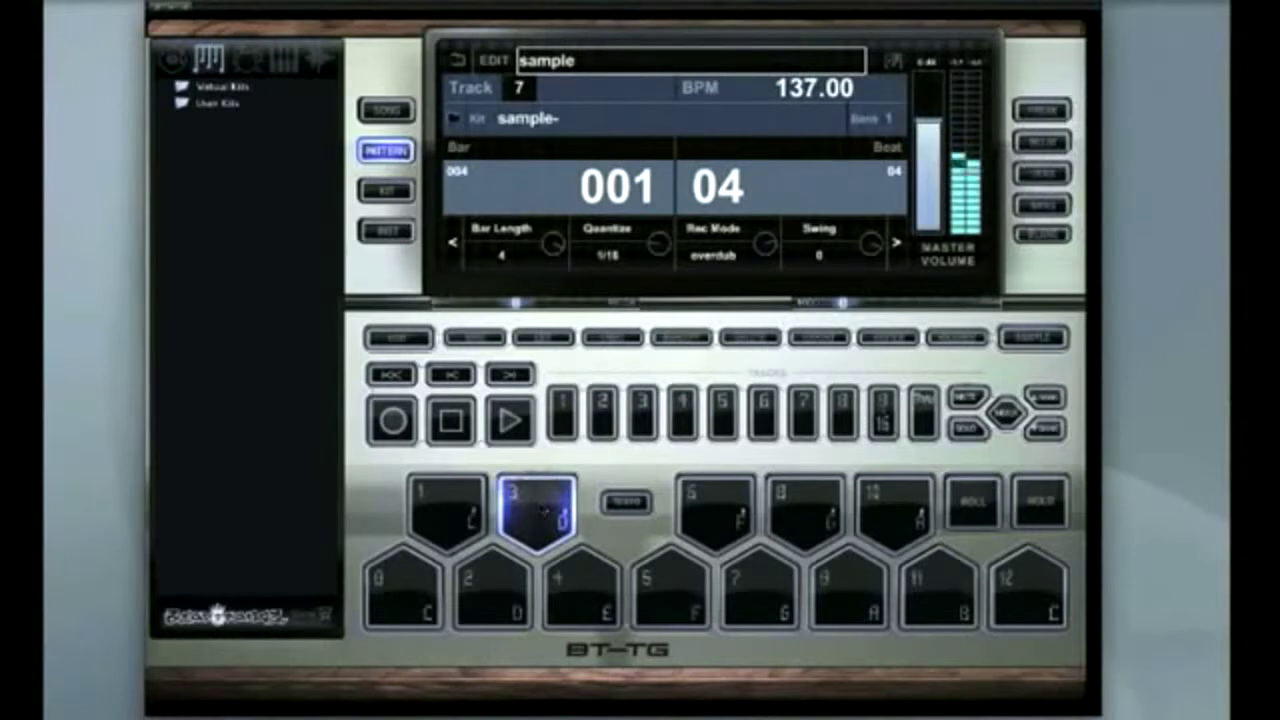
left_click(544, 509)
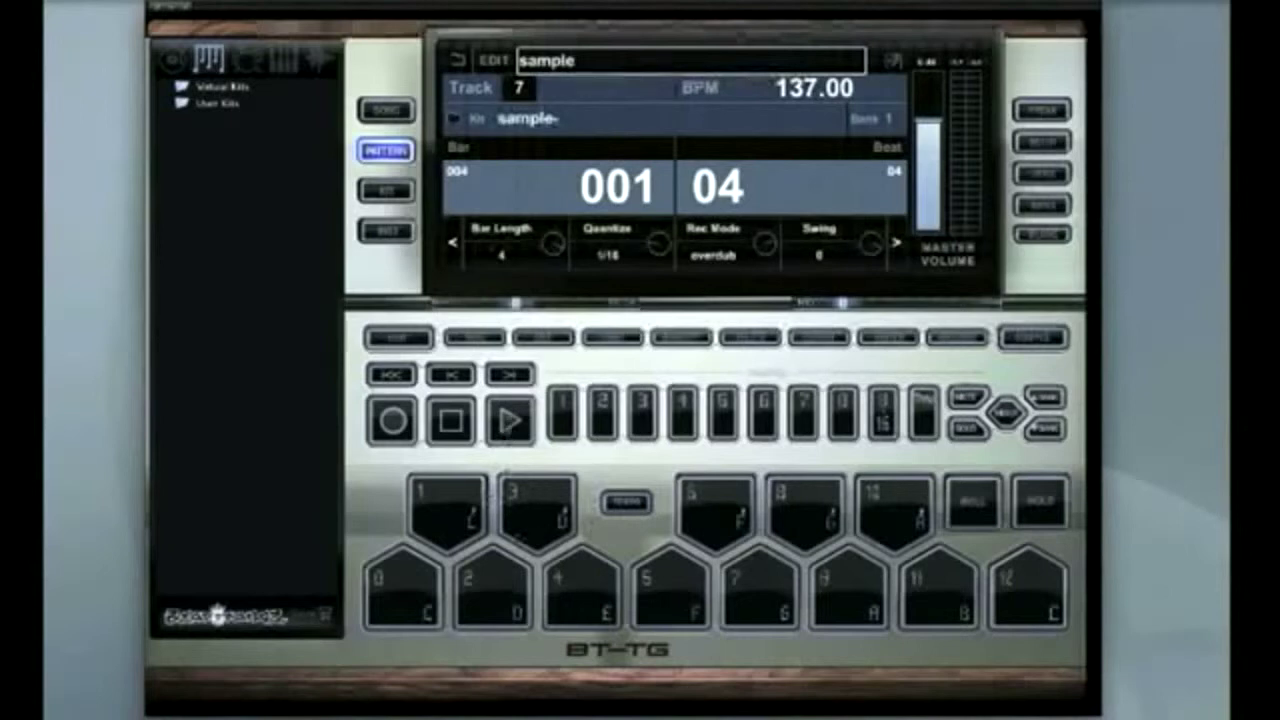
left_click(510, 420)
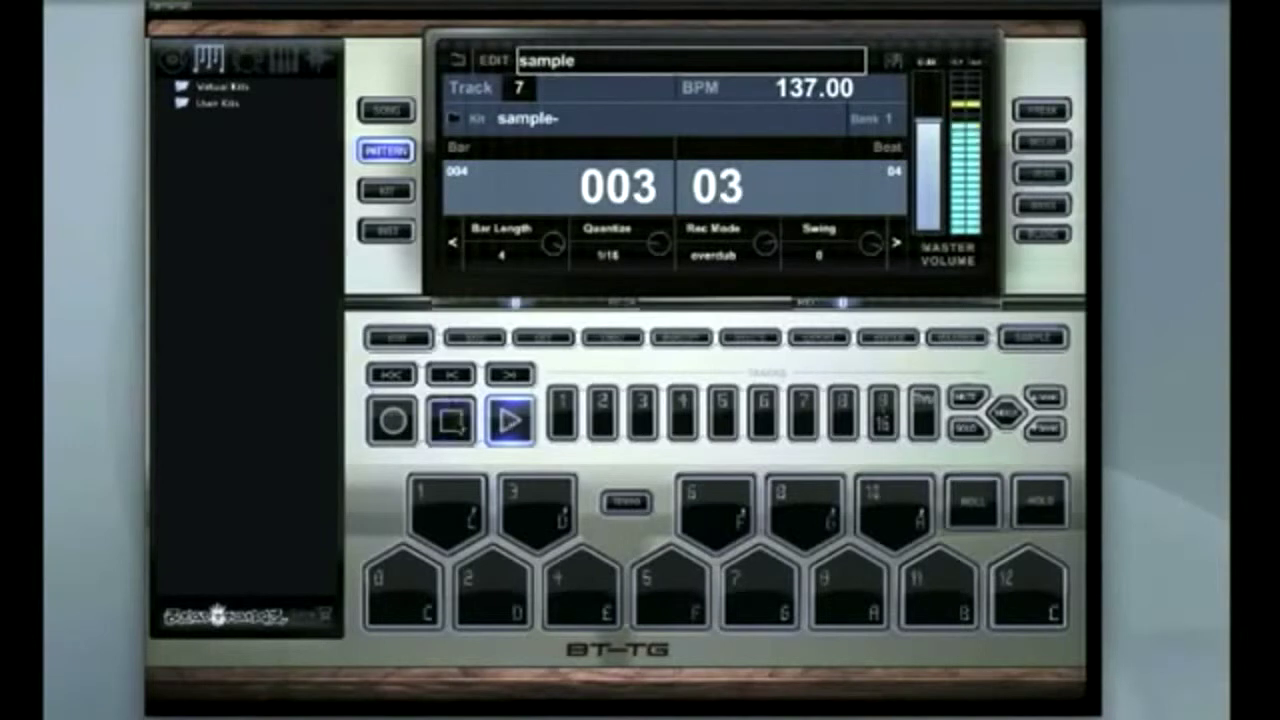
Stop and rewind the pattern to bar 1, and record a pad performance on track 7 in overdub mode.
left_click(451, 420)
left_click(391, 374)
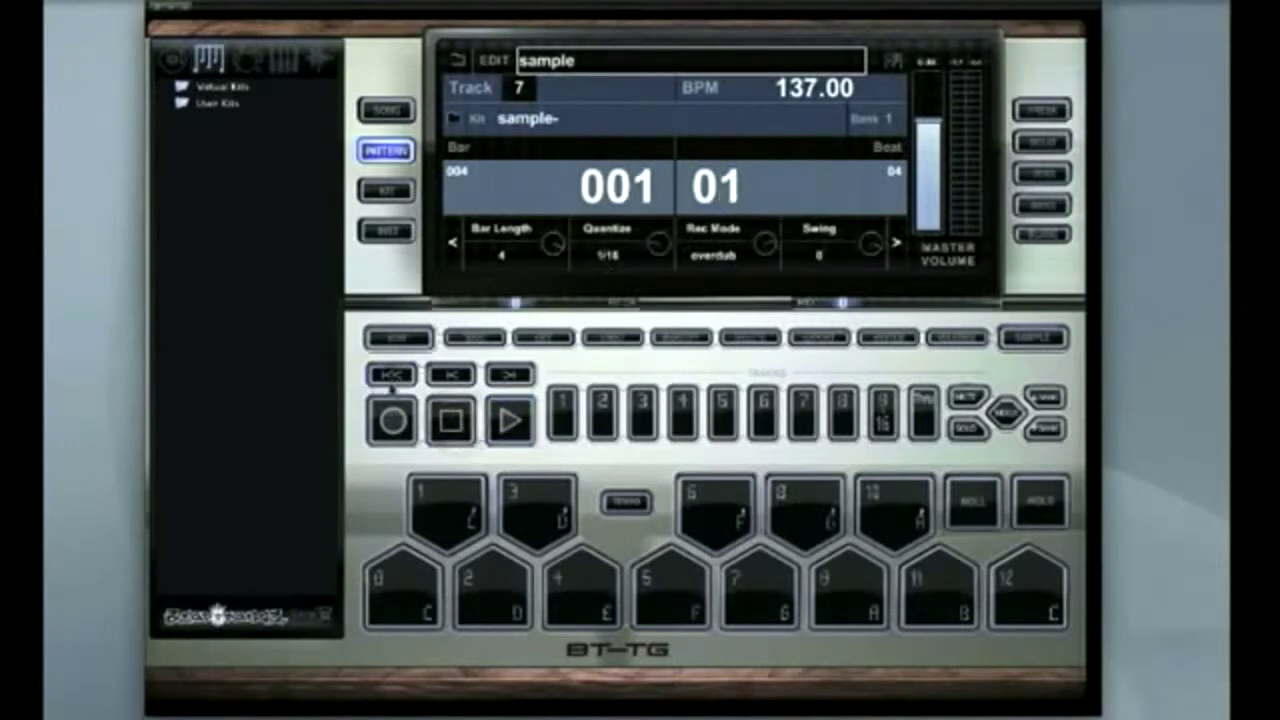
left_click(391, 374)
left_click(392, 420)
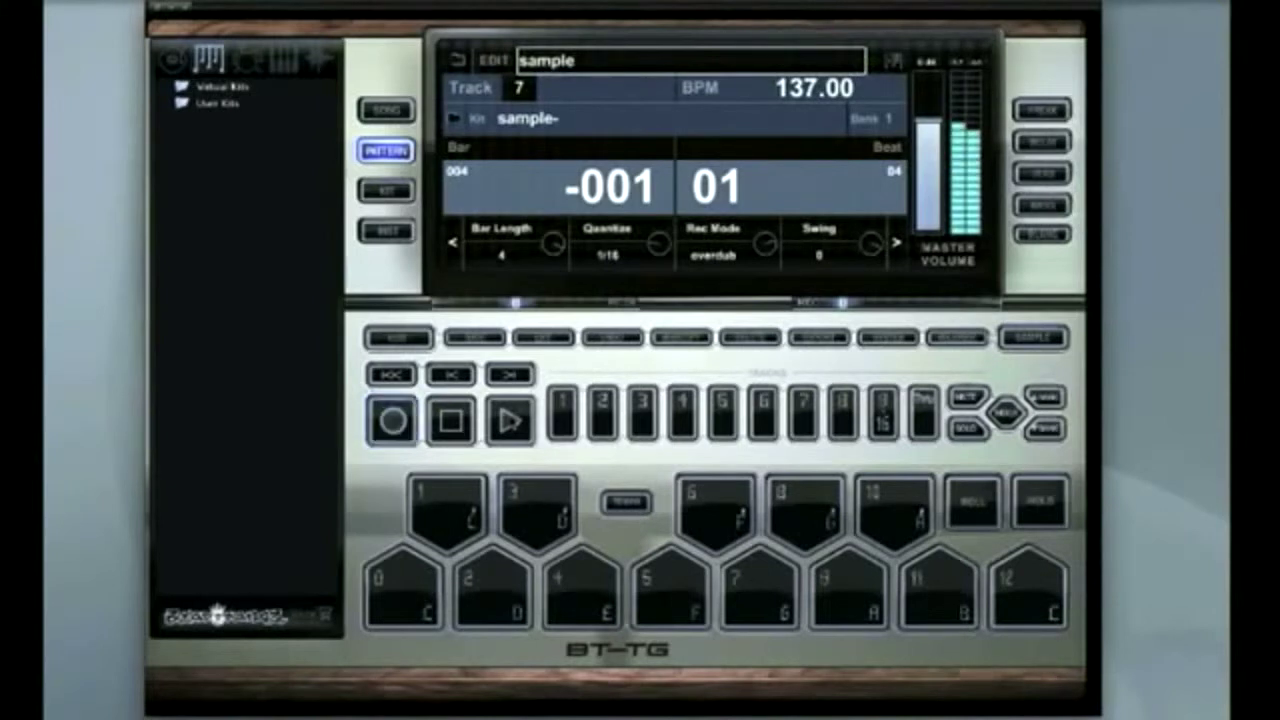
left_click(510, 420)
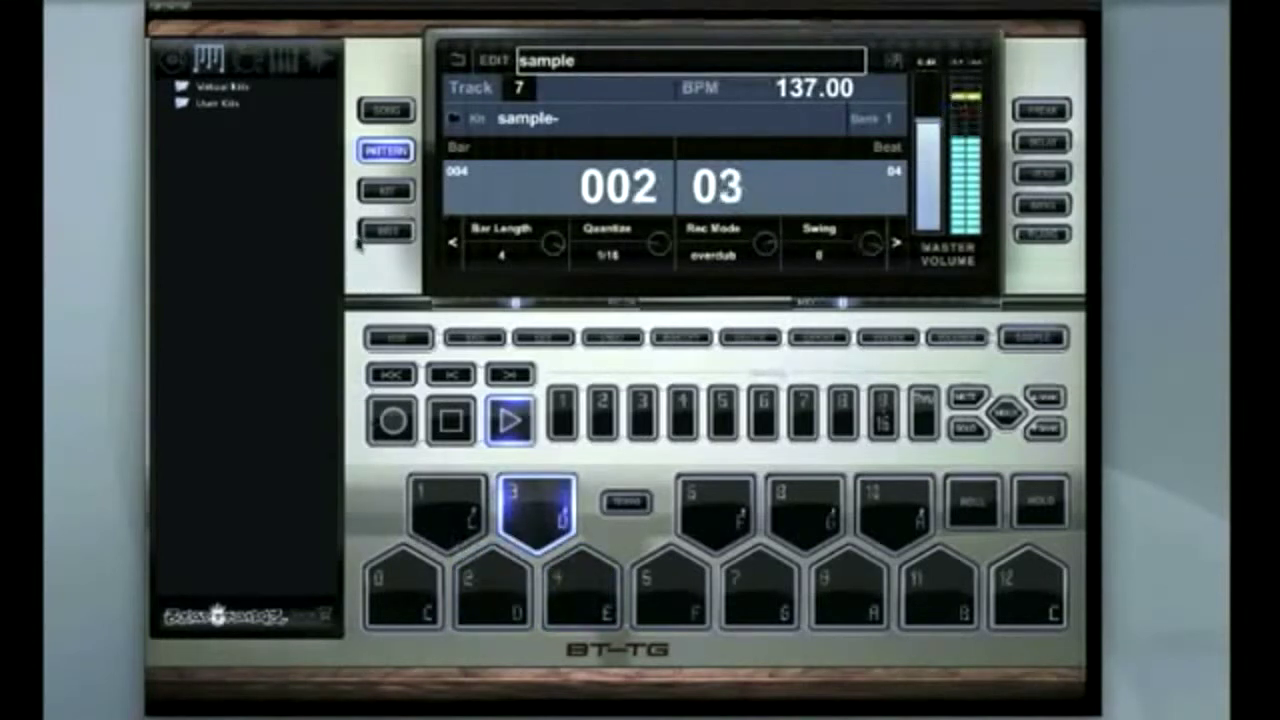
Open the kit for editing and adjust all pads together, trying pitch 5.00 before setting volume to 48 and pitch to 3.00.
left_click(387, 192)
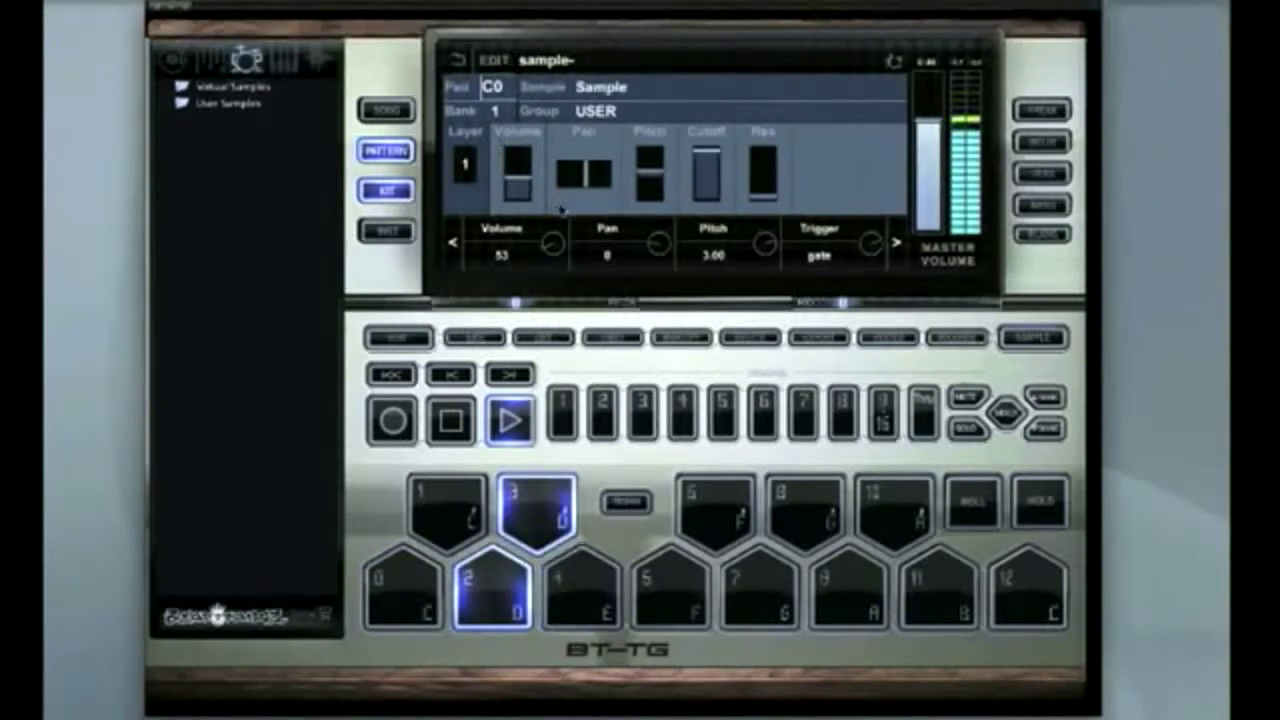
left_click(768, 258)
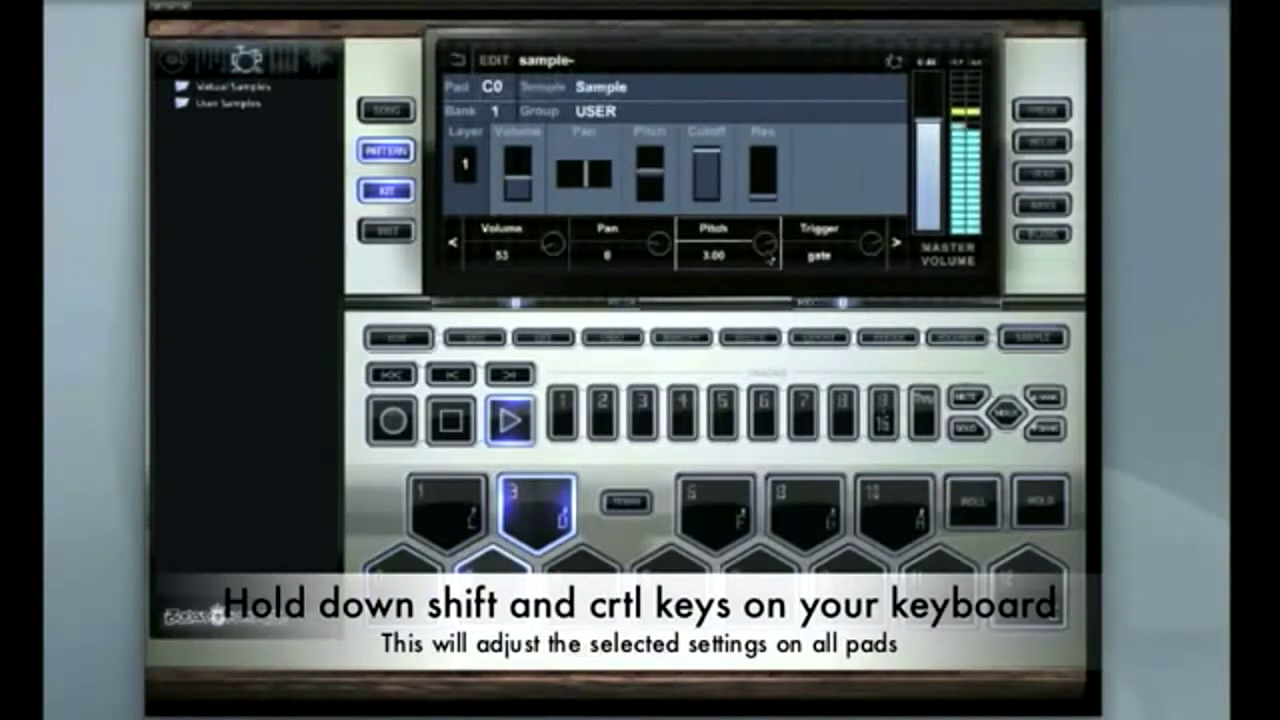
left_click_drag(770, 260, 771, 258)
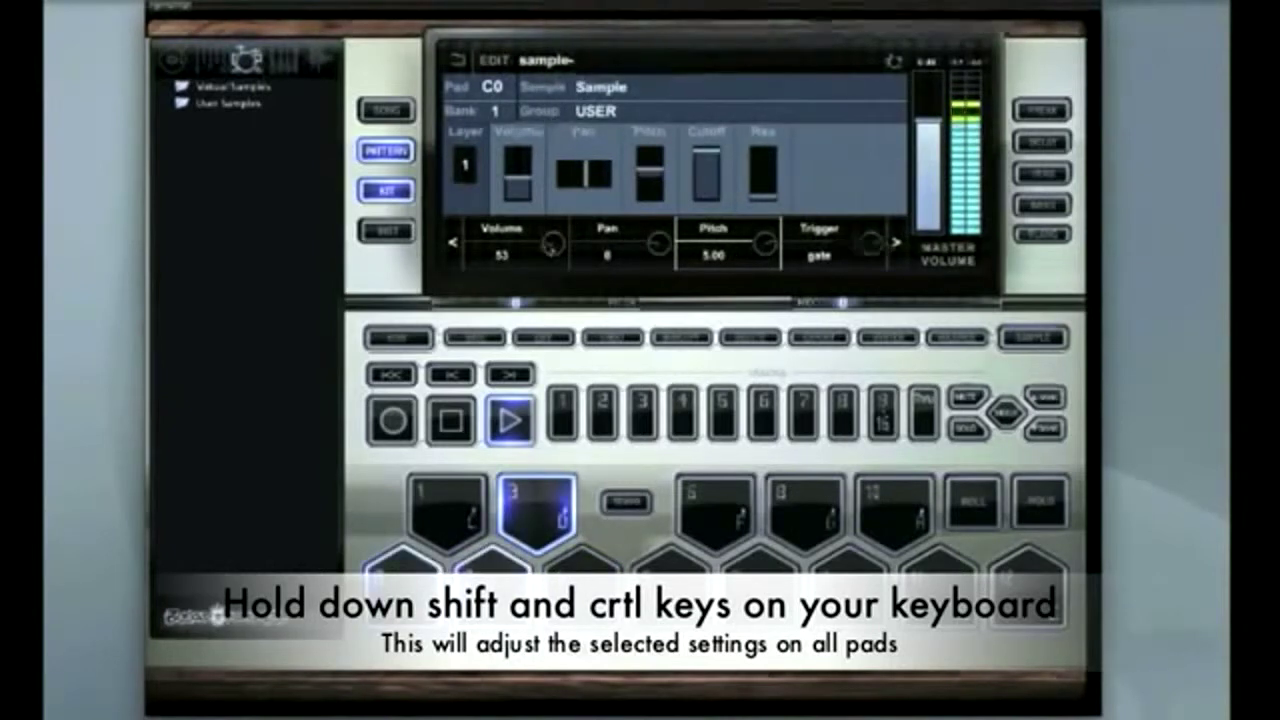
left_click_drag(551, 243, 546, 250)
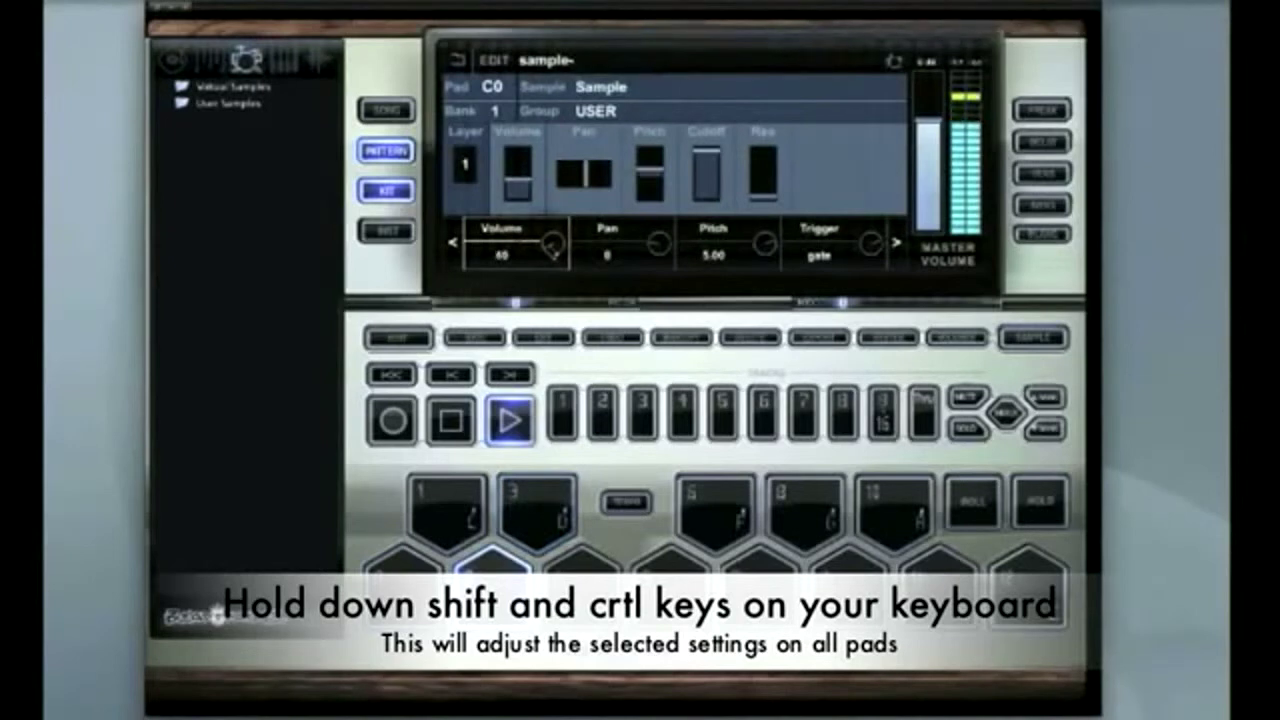
left_click_drag(551, 250, 553, 260)
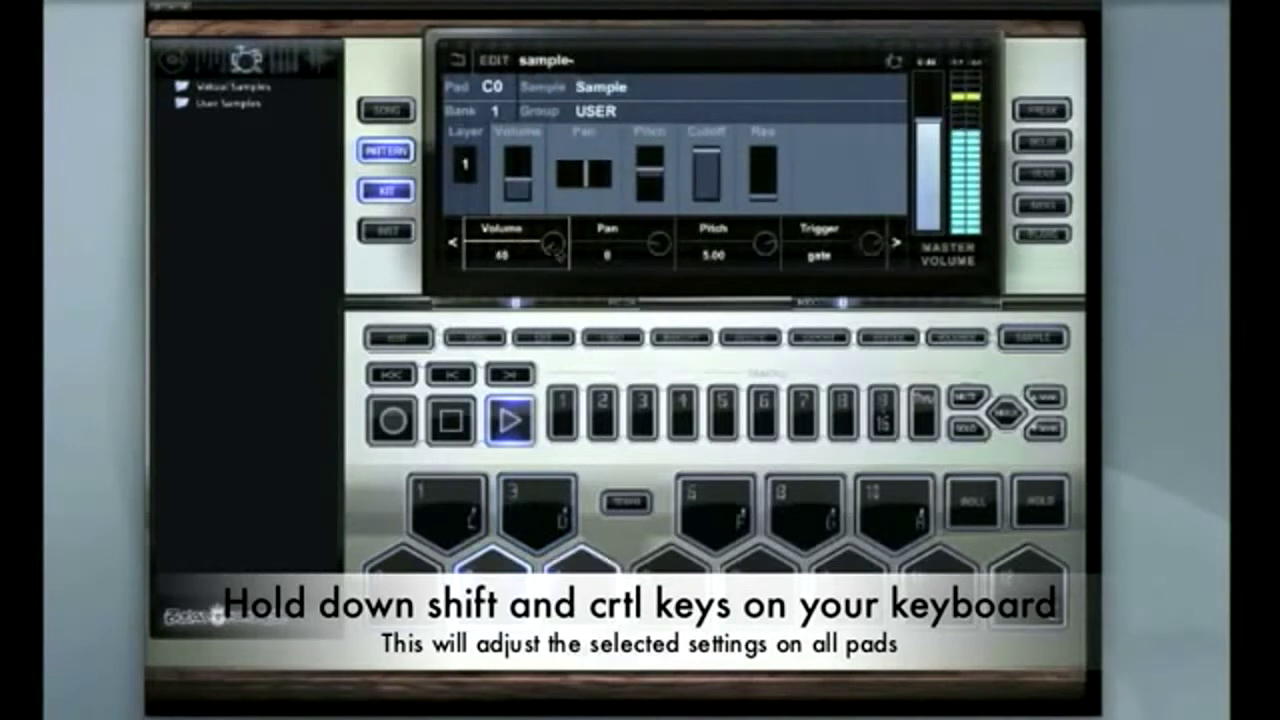
left_click(767, 251)
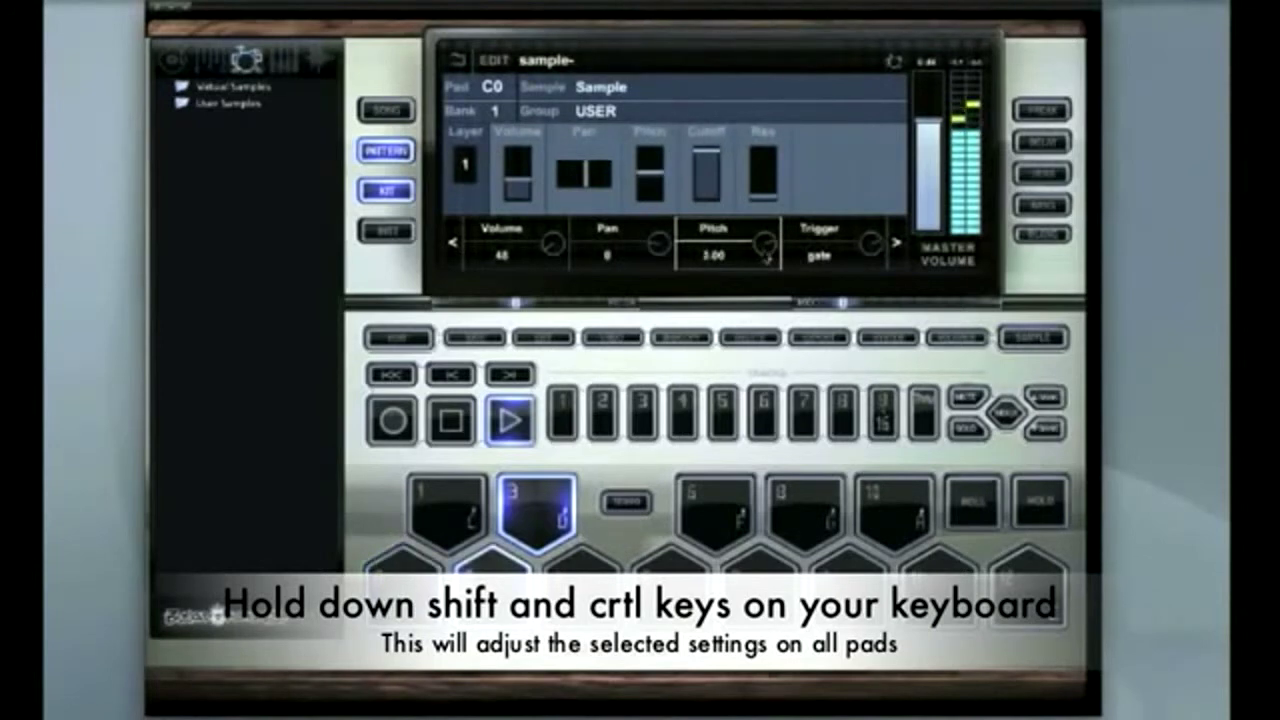
left_click_drag(767, 255, 767, 257)
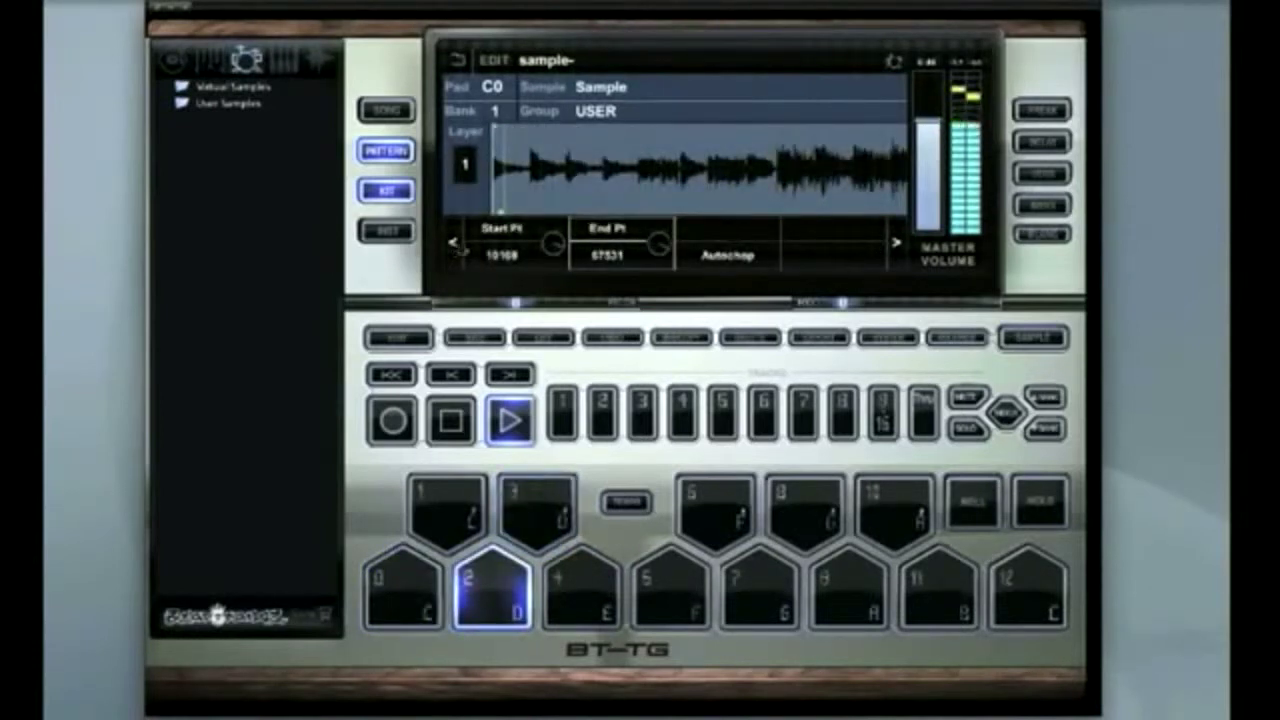
Set the D#0 slice's end point to 543817 in the waveform view and return to the pattern during playback.
left_click(518, 478)
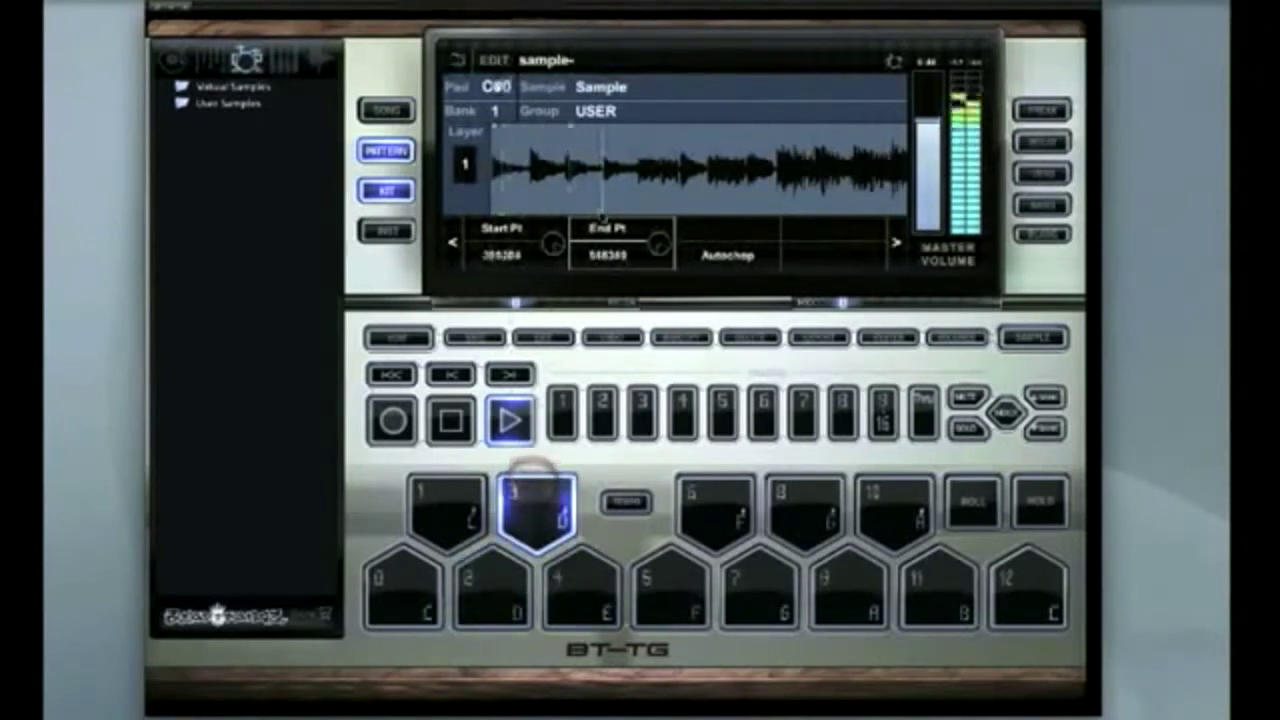
mouse_move(590, 205)
left_mouse_down()
mouse_move(580, 224)
mouse_move(575, 206)
mouse_move(600, 212)
left_mouse_up()
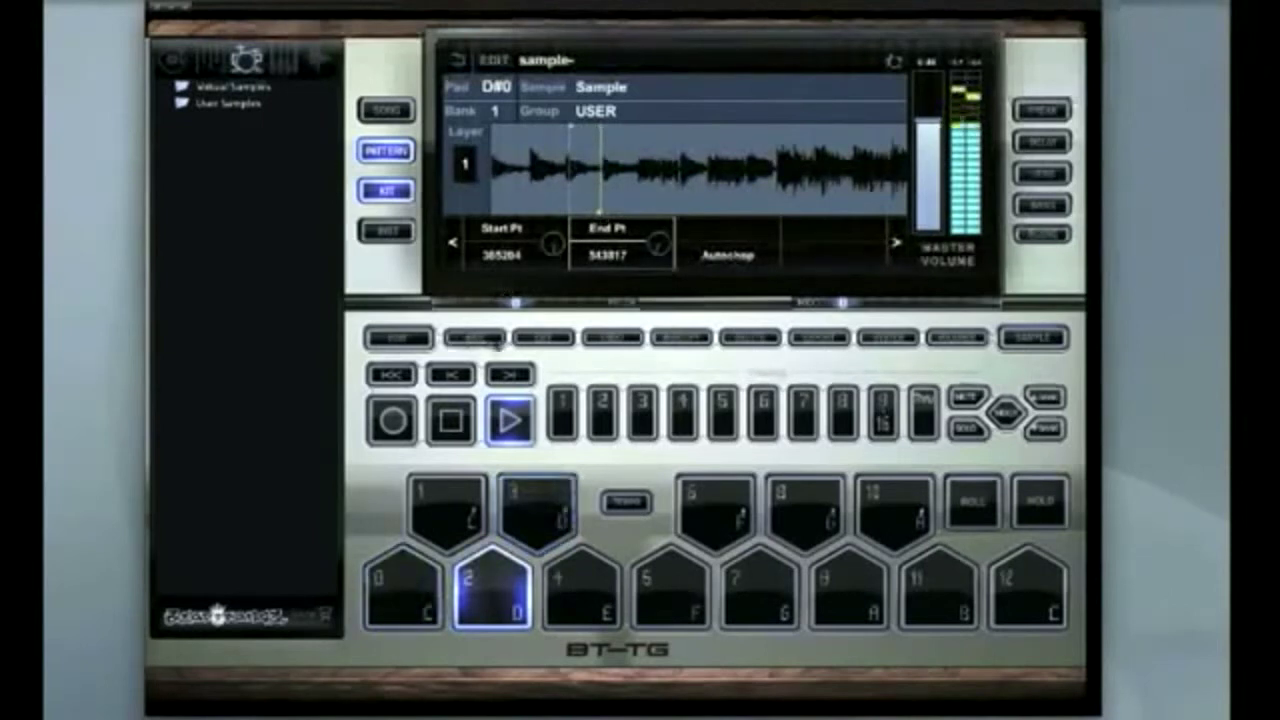
left_click(474, 338)
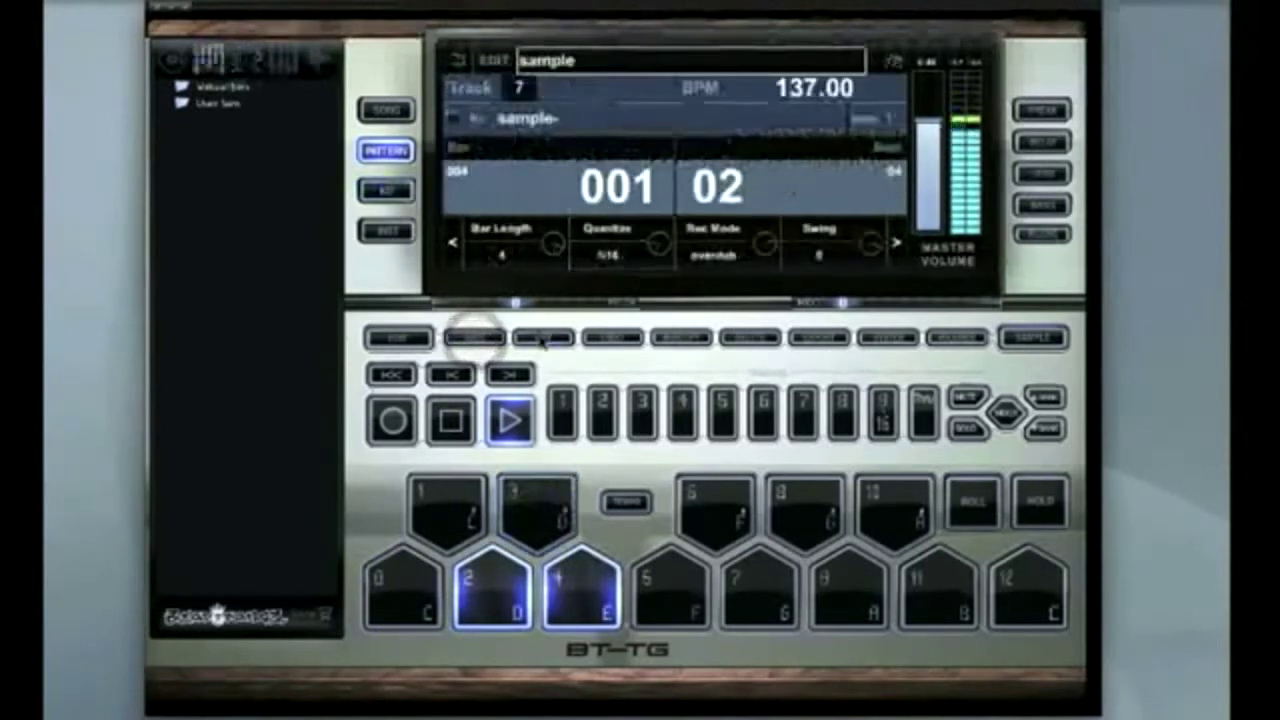
left_click(541, 338)
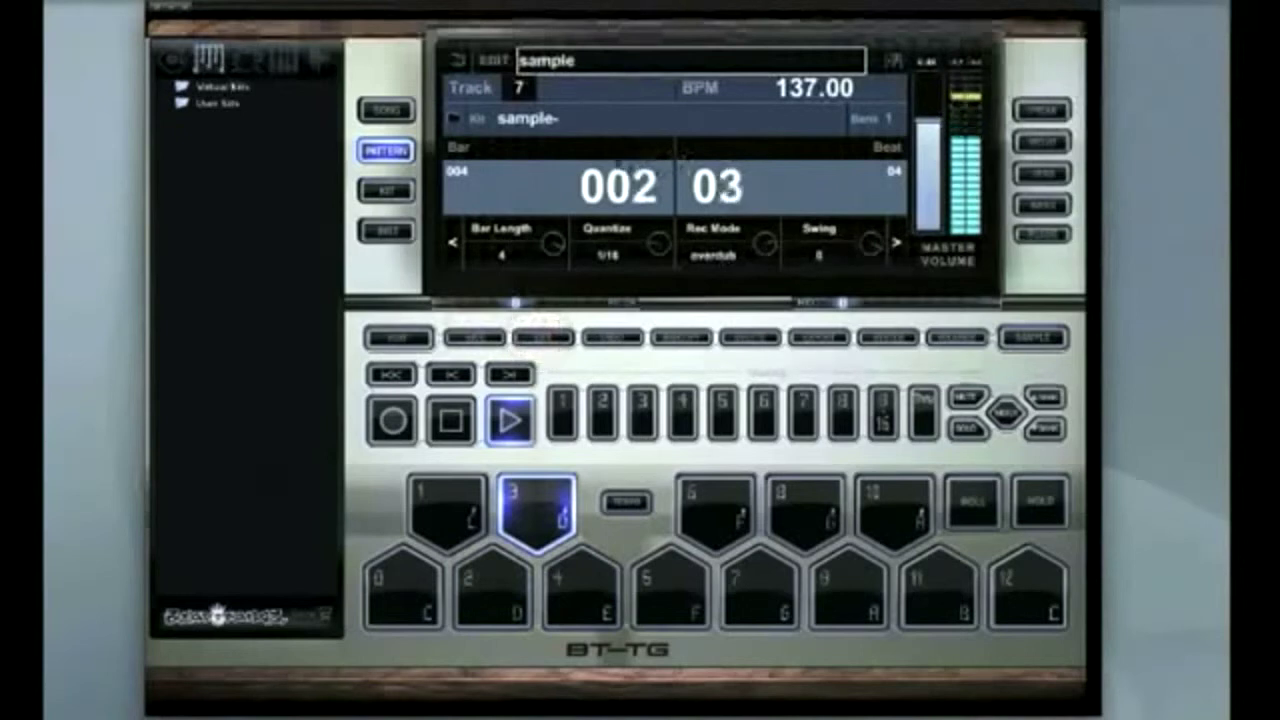